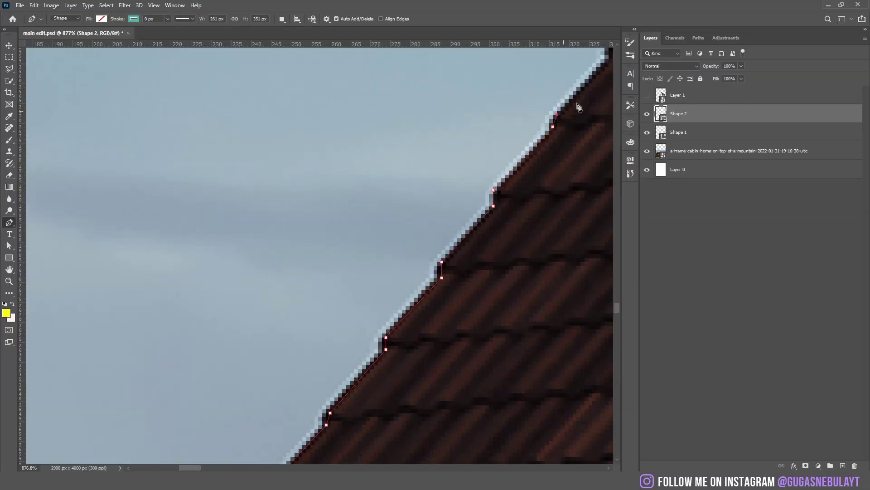
# Refine the cabin's roof, gable beam and grassy hill edges in Select and Mask.
pyautogui.moveTo(579, 107); pyautogui.dragTo(478, 284)
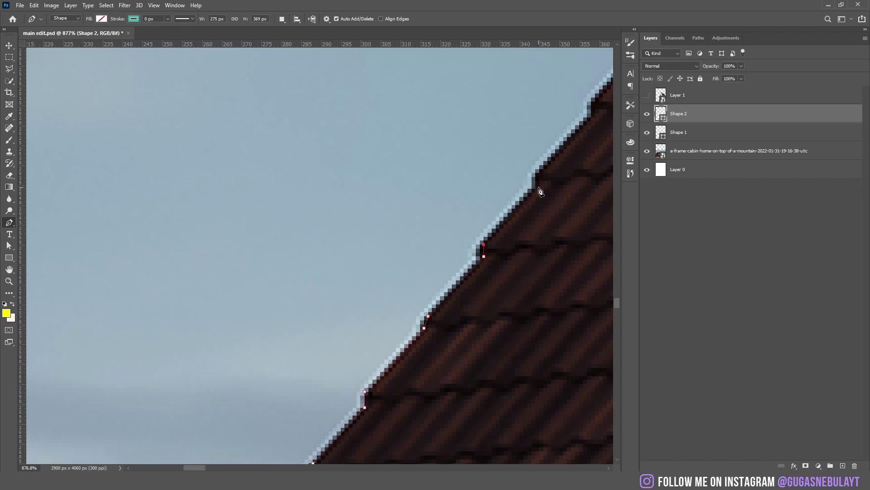
pyautogui.moveTo(584, 143); pyautogui.dragTo(450, 320)
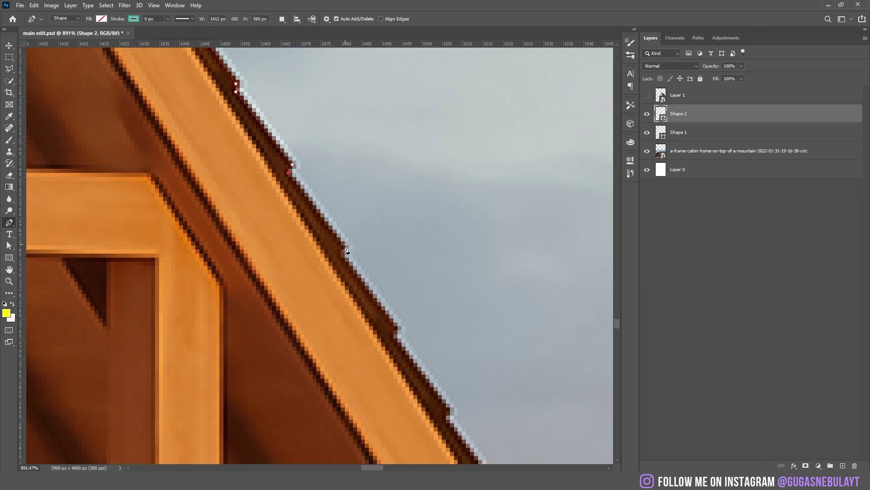
pyautogui.moveTo(354, 262); pyautogui.dragTo(228, 80)
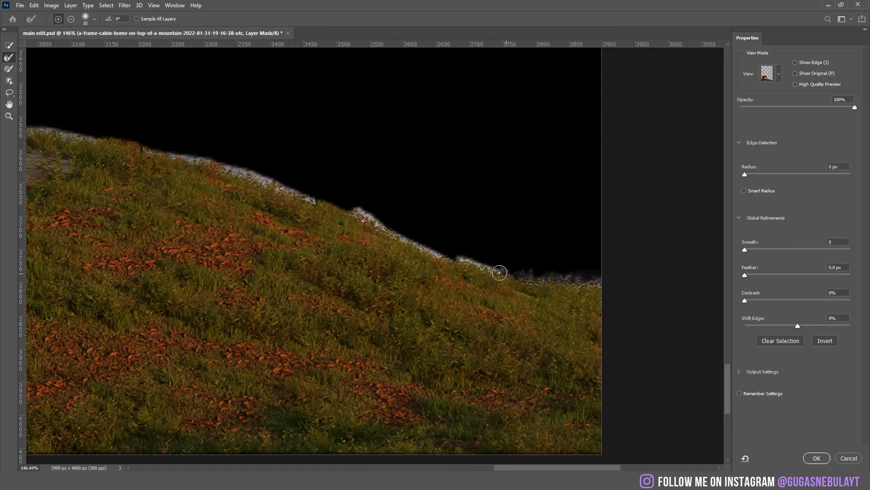
pyautogui.moveTo(501, 271); pyautogui.dragTo(564, 281)
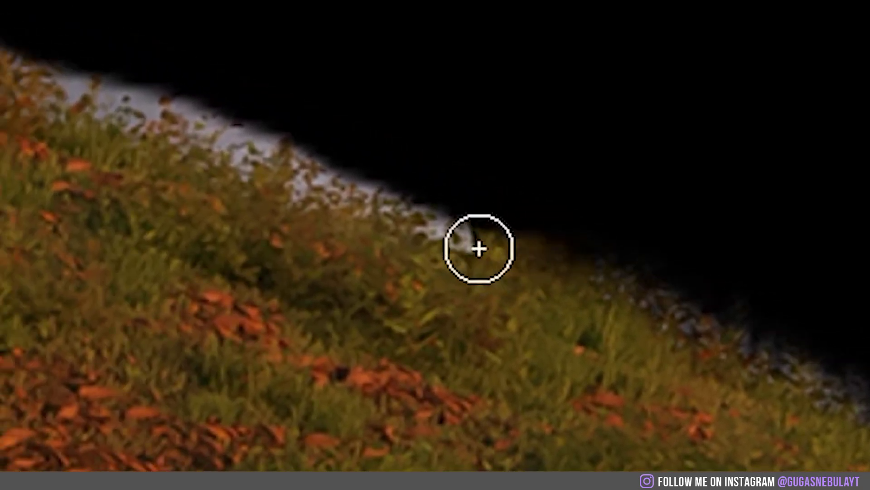
pyautogui.moveTo(227, 175); pyautogui.dragTo(371, 220)
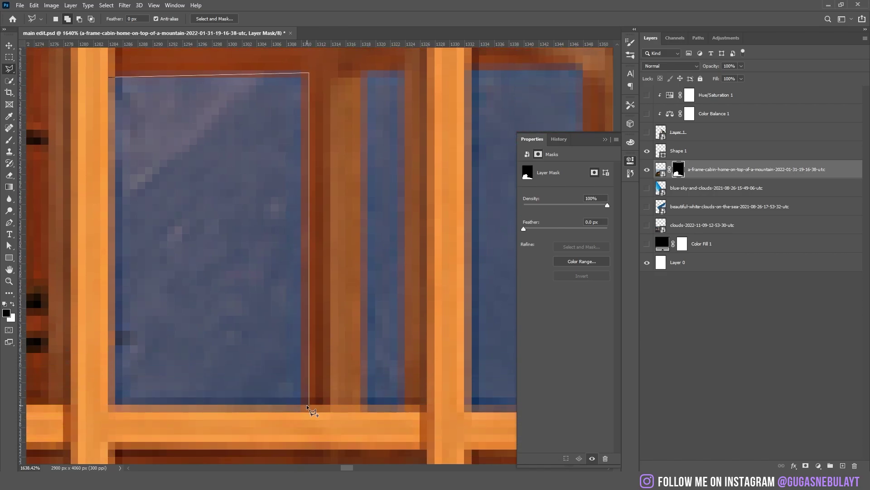
# Outline each of the cabin's window panes with the Polygonal Lasso.
pyautogui.click(136, 411)
pyautogui.scroll(-2, 261, 136)
pyautogui.click(252, 135)
pyautogui.hscroll(5, 253, 226)
pyautogui.click(241, 125)
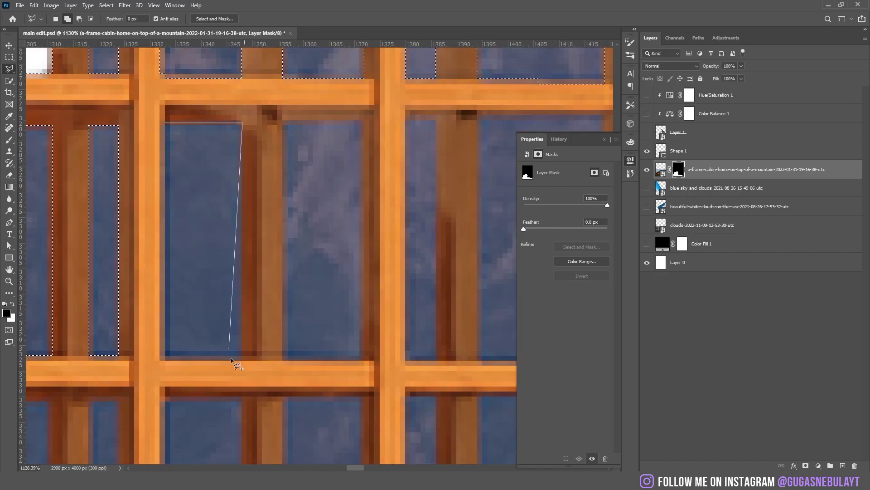
pyautogui.doubleClick(160, 361)
pyautogui.press('Return')
pyautogui.click(283, 121)
pyautogui.click(363, 122)
pyautogui.click(363, 360)
pyautogui.scroll(-2, 281, 361)
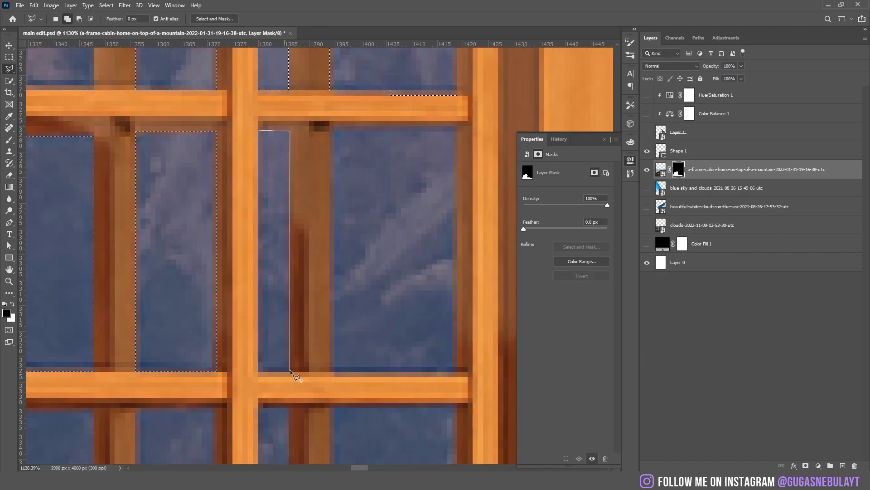
pyautogui.doubleClick(453, 389)
# Paint black on the layer mask to hide the sky inside the window panes.
pyautogui.press('b')
pyautogui.scroll(-2, 302, 224)
pyautogui.moveTo(303, 224)
pyautogui.mouseDown()
pyautogui.moveTo(272, 90)
pyautogui.moveTo(469, 179)
pyautogui.mouseUp()
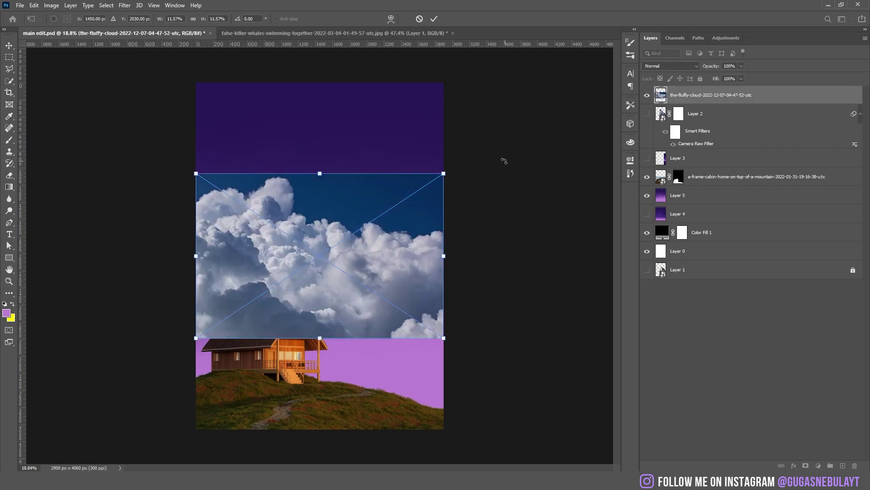
# Tilt the placed cloud image, then warp its top edge, top corner and left edge outward.
pyautogui.moveTo(505, 162); pyautogui.dragTo(542, 256)
pyautogui.moveTo(487, 272); pyautogui.dragTo(529, 235)
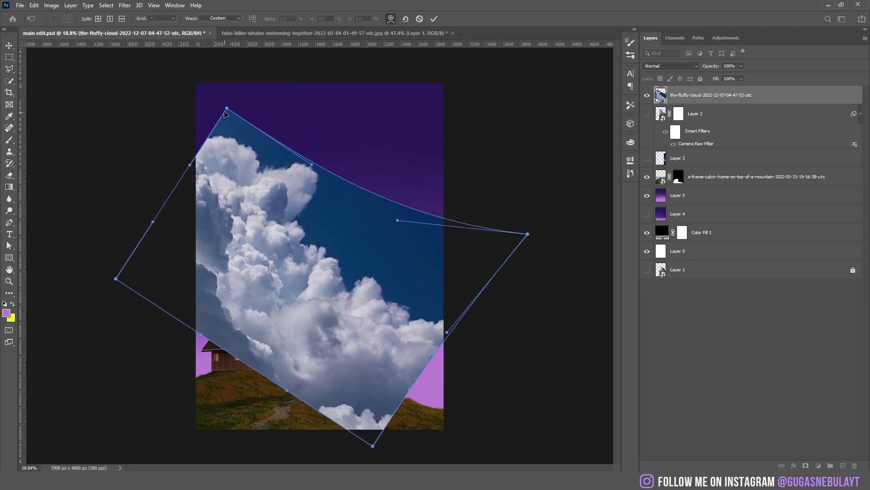
pyautogui.moveTo(226, 109); pyautogui.dragTo(239, 85)
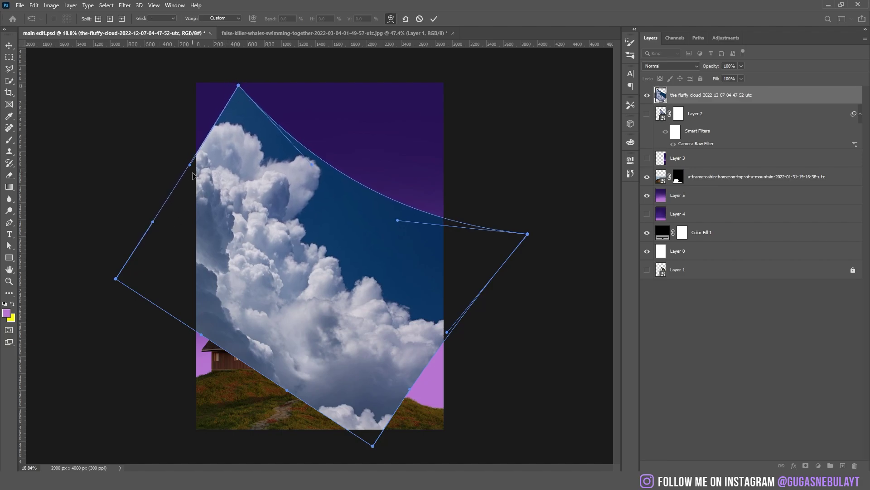
pyautogui.moveTo(176, 167); pyautogui.dragTo(142, 156)
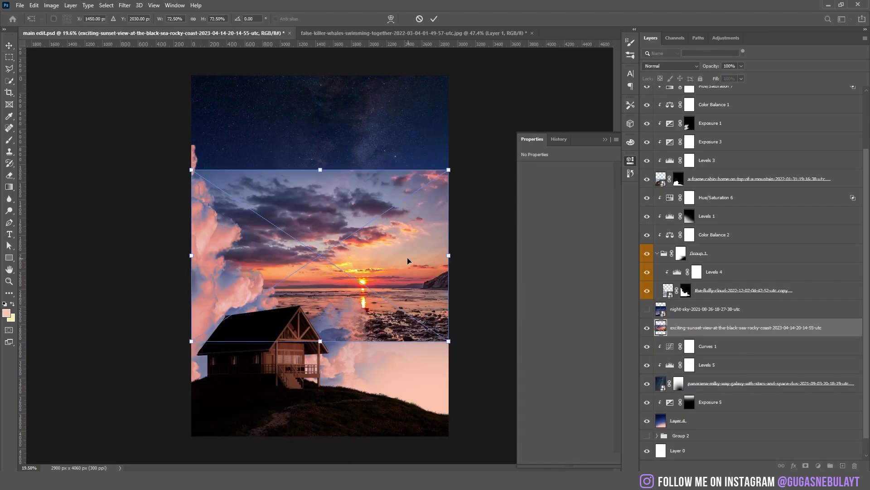
# Enlarge the sunset photo to fill the width and move it down into alignment.
pyautogui.moveTo(408, 257); pyautogui.dragTo(395, 357)
pyautogui.moveTo(448, 265); pyautogui.dragTo(521, 222)
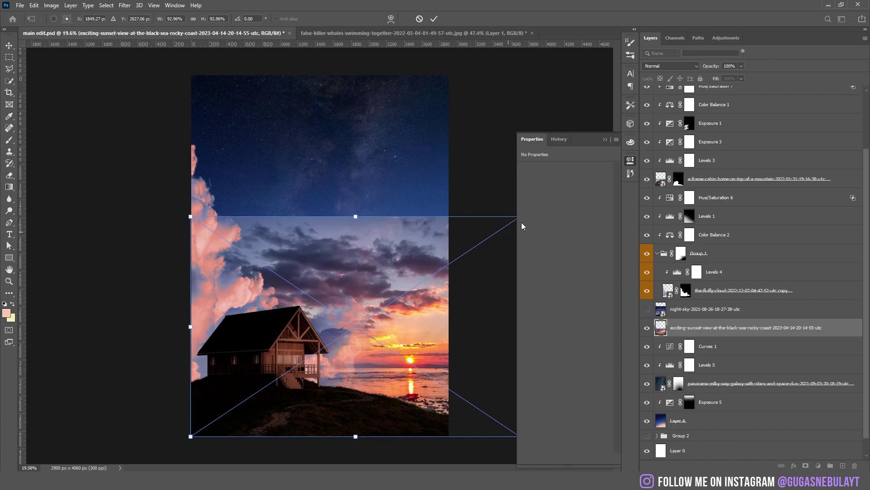
pyautogui.moveTo(449, 290); pyautogui.dragTo(453, 307)
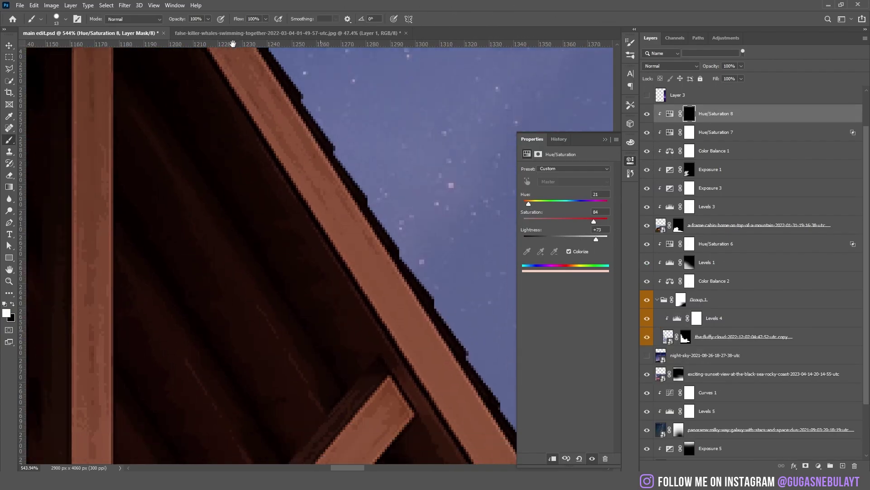
# Paint the peach glow along the cabin's roof beams and corner with a larger brush.
pyautogui.moveTo(233, 47); pyautogui.dragTo(192, 268)
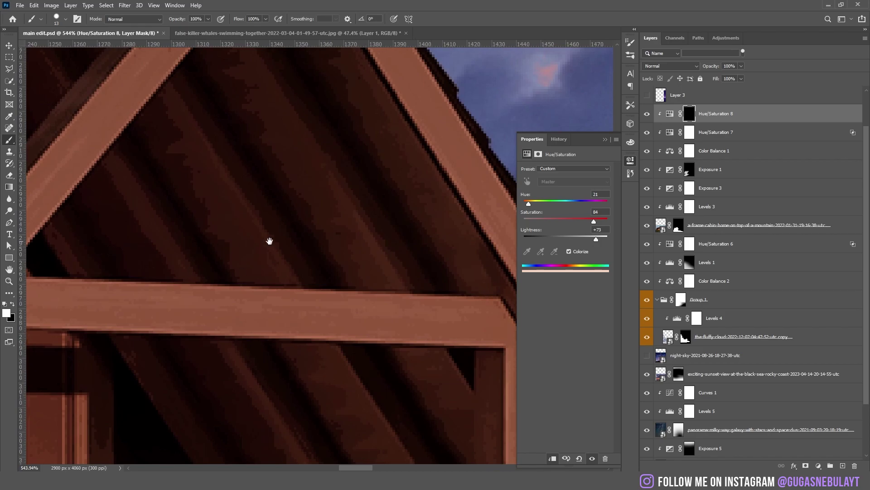
pyautogui.moveTo(269, 241)
pyautogui.mouseDown()
pyautogui.moveTo(138, 220)
pyautogui.moveTo(185, 235)
pyautogui.mouseUp()
pyautogui.press(']')
pyautogui.press(']')
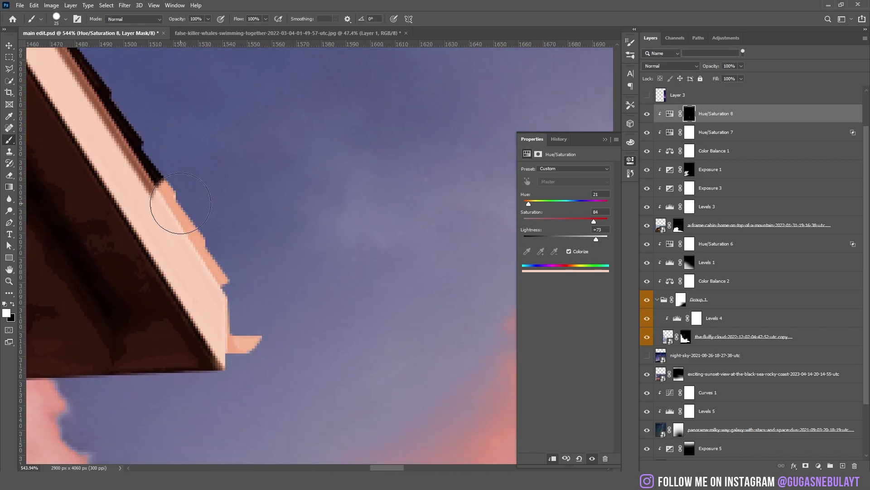
pyautogui.scroll(-2, 249, 330)
pyautogui.moveTo(249, 331)
pyautogui.mouseDown()
pyautogui.moveTo(243, 348)
pyautogui.moveTo(290, 399)
pyautogui.mouseUp()
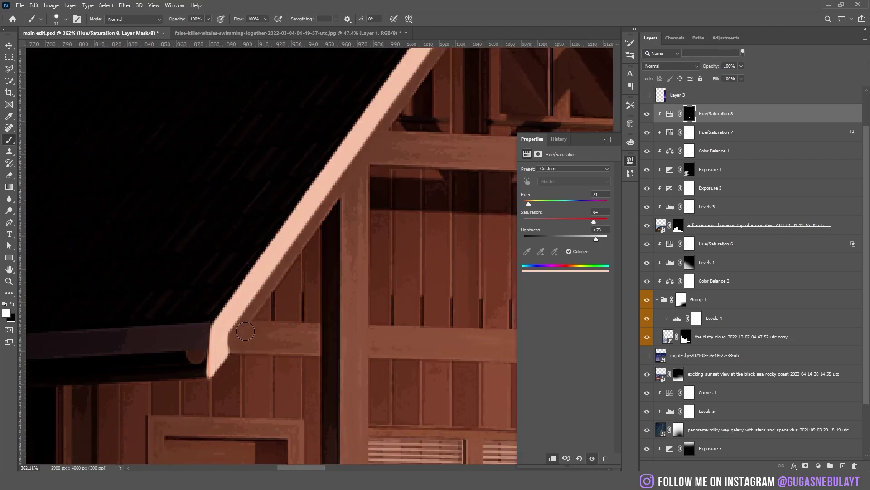
# Scroll through the Google Images results for whale.
pyautogui.scroll(10, 245, 331)
pyautogui.hscroll(6, 326, 292)
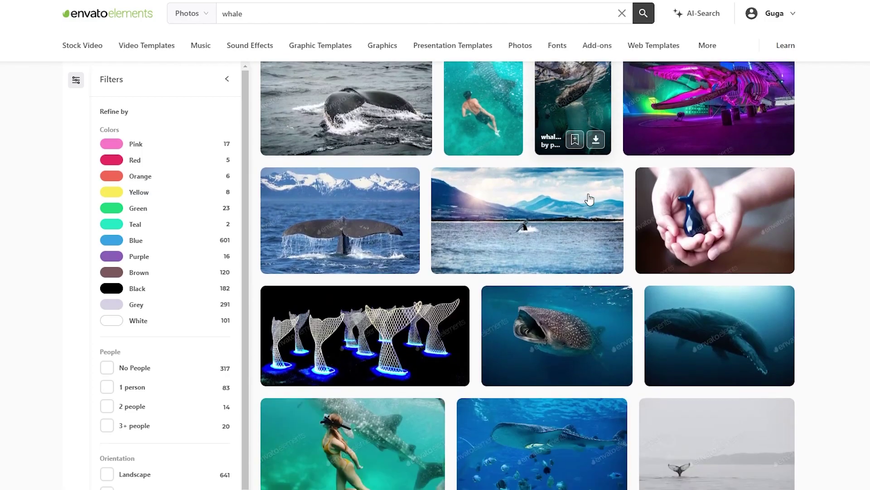
pyautogui.scroll(-5, 588, 203)
pyautogui.scroll(-3, 587, 202)
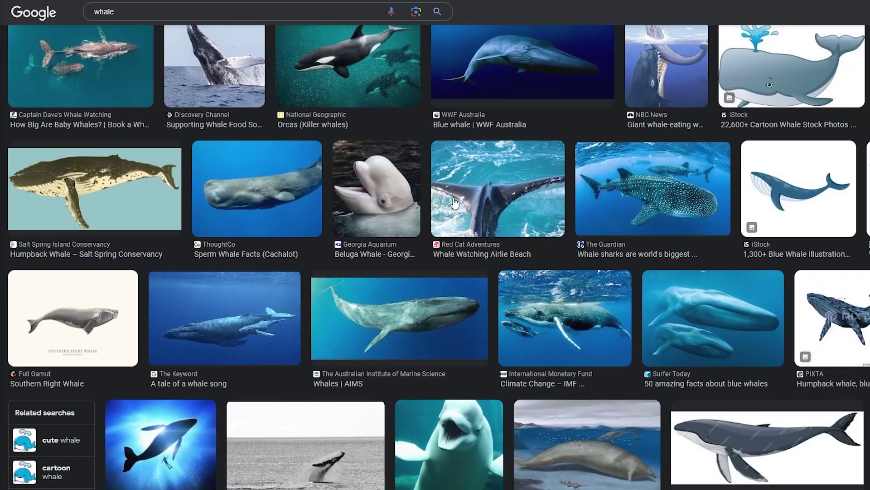
pyautogui.scroll(-5, 453, 200)
pyautogui.scroll(-3, 455, 203)
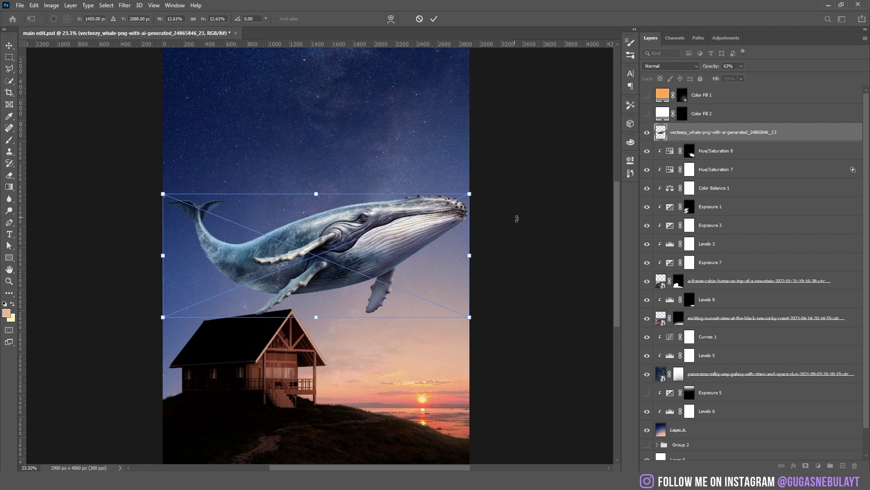
# Angle the first whale, then flip, rotate and shift a smaller second whale left.
pyautogui.moveTo(519, 242); pyautogui.dragTo(538, 197)
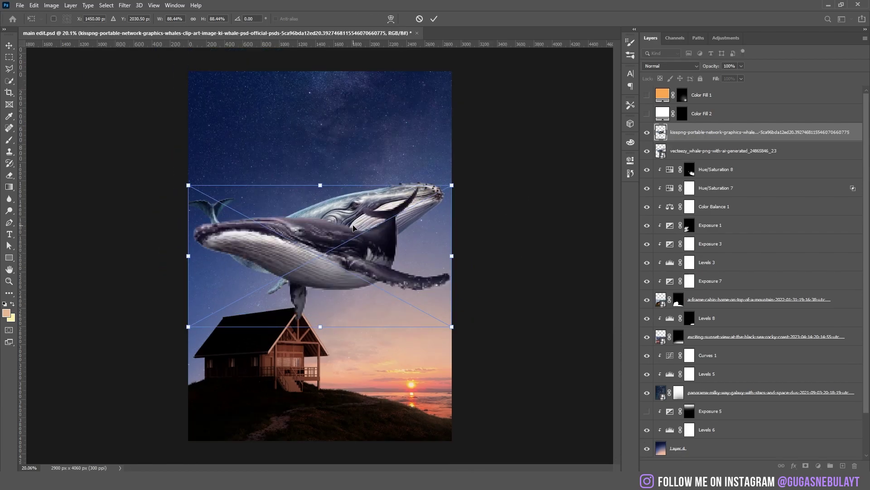
pyautogui.rightClick(343, 246)
pyautogui.click(405, 386)
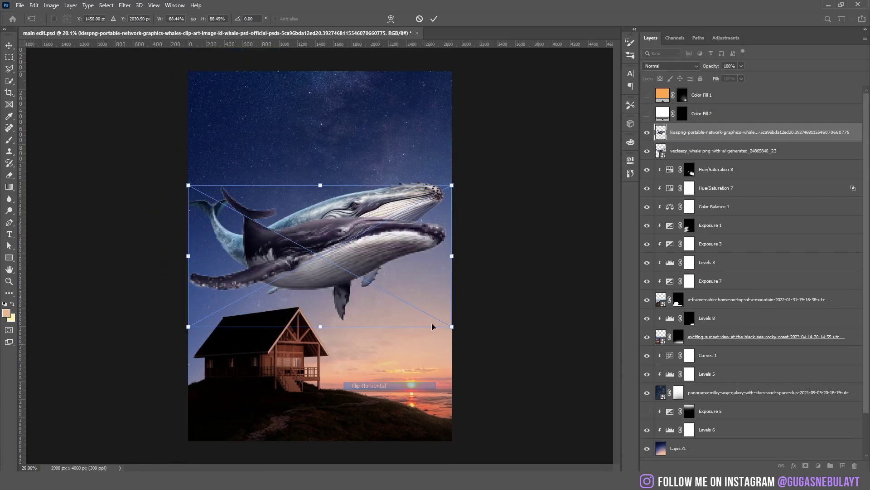
pyautogui.moveTo(398, 306); pyautogui.dragTo(402, 245)
pyautogui.moveTo(530, 104); pyautogui.dragTo(298, 280)
pyautogui.moveTo(243, 288); pyautogui.dragTo(213, 295)
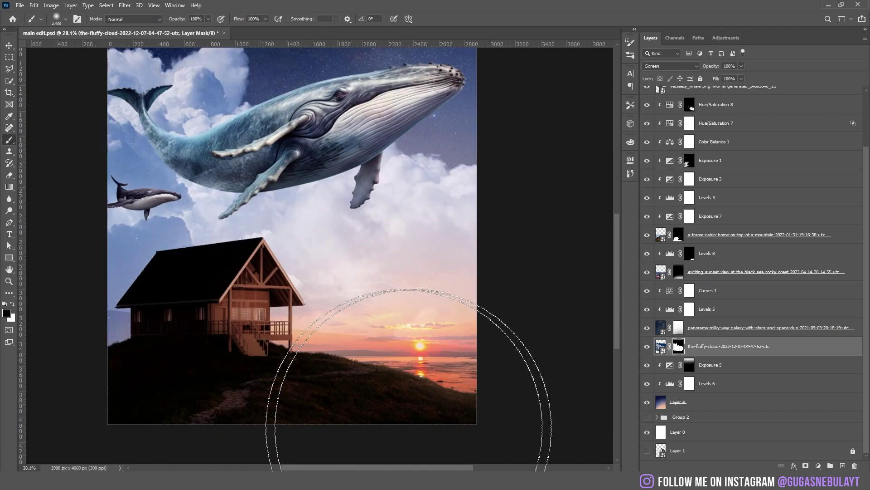
# Position the soft cloud layer behind the whales.
pyautogui.moveTo(408, 426); pyautogui.dragTo(7, 326)
pyautogui.scroll(2, 140, 356)
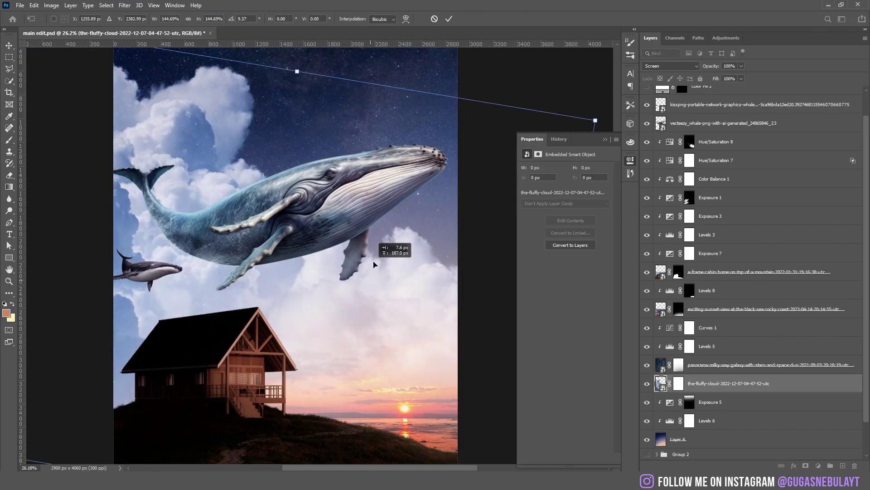
pyautogui.moveTo(375, 266)
pyautogui.mouseDown()
pyautogui.moveTo(386, 221)
pyautogui.moveTo(398, 220)
pyautogui.mouseUp()
pyautogui.scroll(-3, 448, 213)
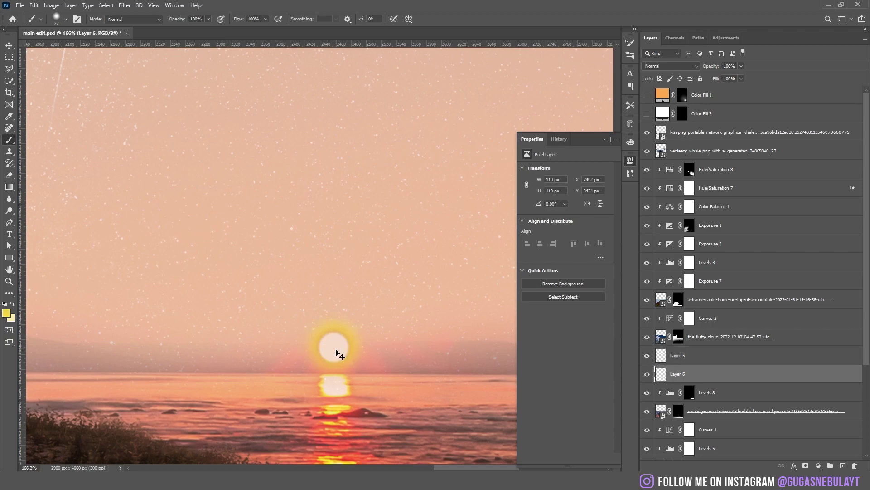
# Paint a soft, low-flow glow around the setting sun.
pyautogui.keyDown('alt'); pyautogui.rightClick(336, 352); pyautogui.keyUp('alt')
pyautogui.keyDown('alt'); pyautogui.rightClick(333, 349); pyautogui.keyUp('alt')
pyautogui.hotkey('shift', '2')
pyautogui.hotkey('shift', '8')
pyautogui.click(333, 348)
# Paste the planet image, scale it down and move it up-right in the sky.
pyautogui.scroll(-5, 335, 347)
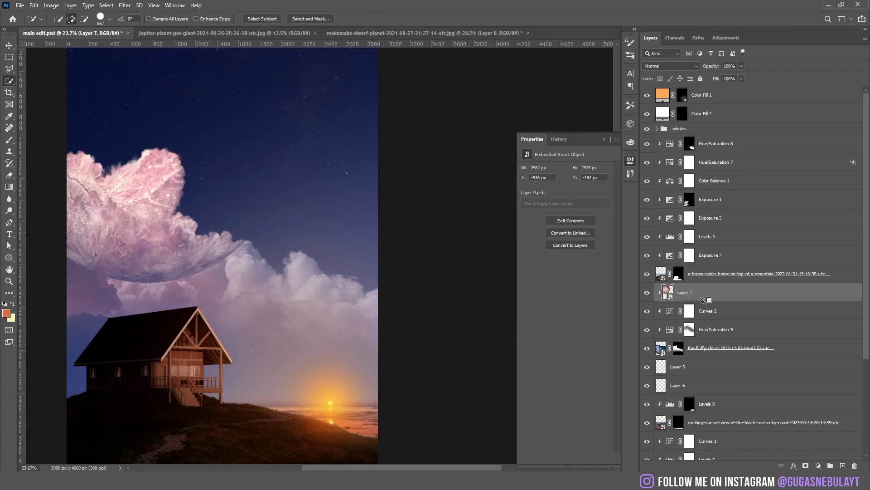
pyautogui.hotkey('ctrl', 'v')
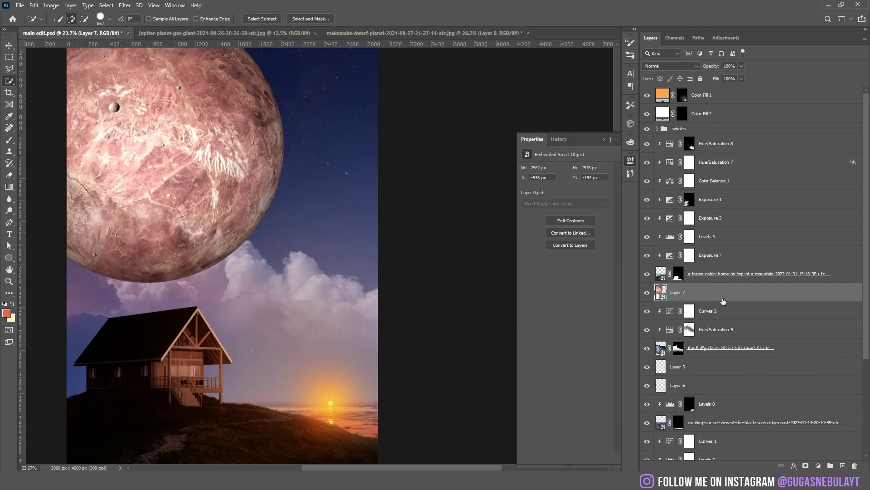
pyautogui.hotkey('ctrl', 't')
pyautogui.moveTo(284, 284); pyautogui.dragTo(208, 176)
pyautogui.moveTo(190, 122); pyautogui.dragTo(199, 91)
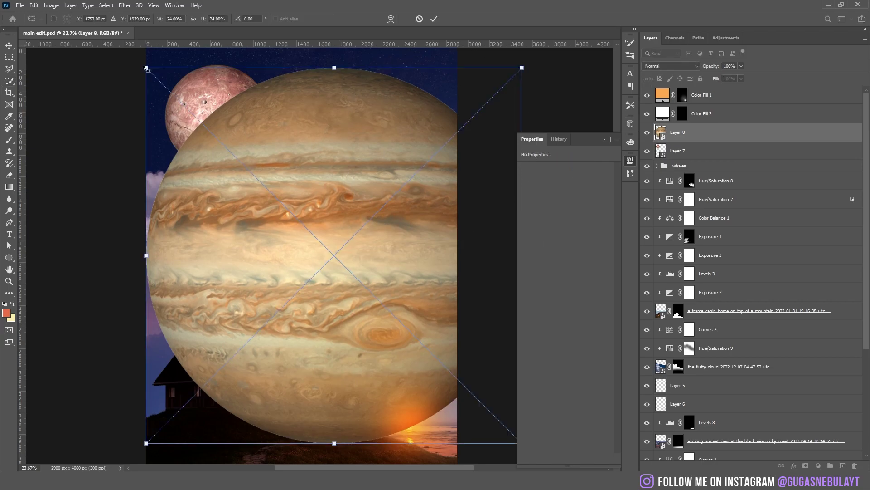
pyautogui.moveTo(145, 68); pyautogui.dragTo(305, 116)
pyautogui.moveTo(337, 245)
pyautogui.mouseDown()
pyautogui.moveTo(357, 93)
pyautogui.moveTo(394, 79)
pyautogui.mouseUp()
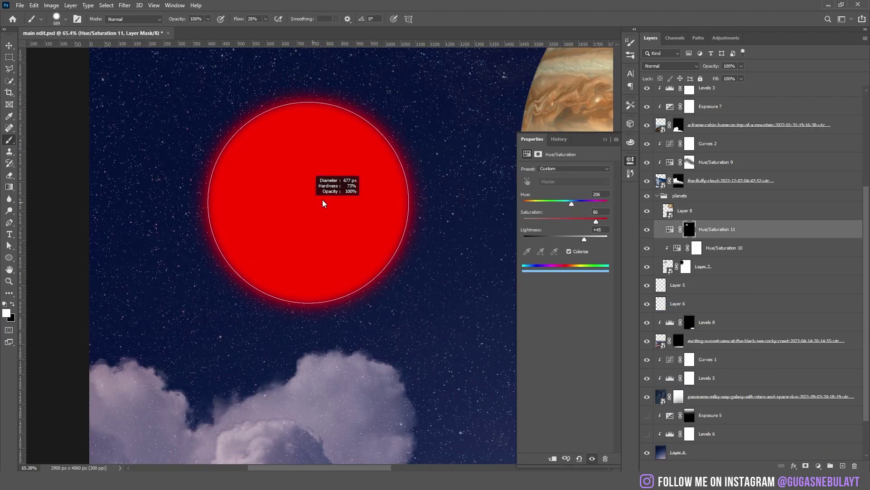
# Paint the planet's mask to blend Jupiter's edges into the surrounding sky.
pyautogui.moveTo(322, 203)
pyautogui.mouseDown()
pyautogui.moveTo(297, 163)
pyautogui.moveTo(301, 202)
pyautogui.moveTo(192, 213)
pyautogui.moveTo(211, 252)
pyautogui.moveTo(233, 241)
pyautogui.moveTo(242, 160)
pyautogui.moveTo(272, 190)
pyautogui.mouseUp()
pyautogui.press('x')
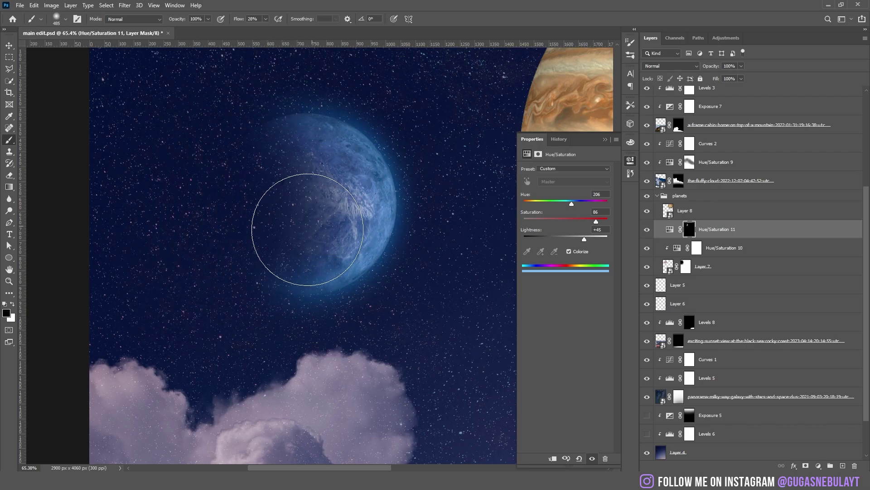
pyautogui.scroll(-3, 308, 229)
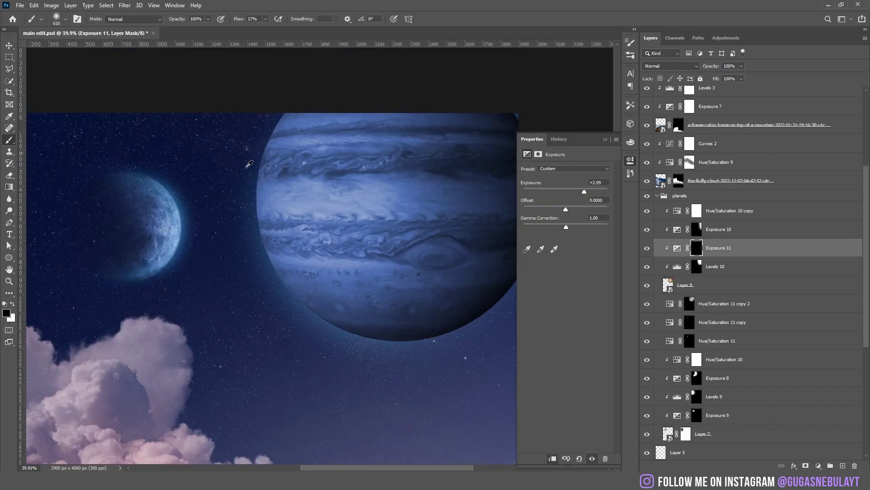
pyautogui.moveTo(252, 169)
pyautogui.mouseDown()
pyautogui.moveTo(261, 169)
pyautogui.moveTo(252, 169)
pyautogui.mouseUp()
pyautogui.press('x')
pyautogui.moveTo(210, 213)
pyautogui.mouseDown()
pyautogui.moveTo(198, 121)
pyautogui.moveTo(310, 388)
pyautogui.mouseUp()
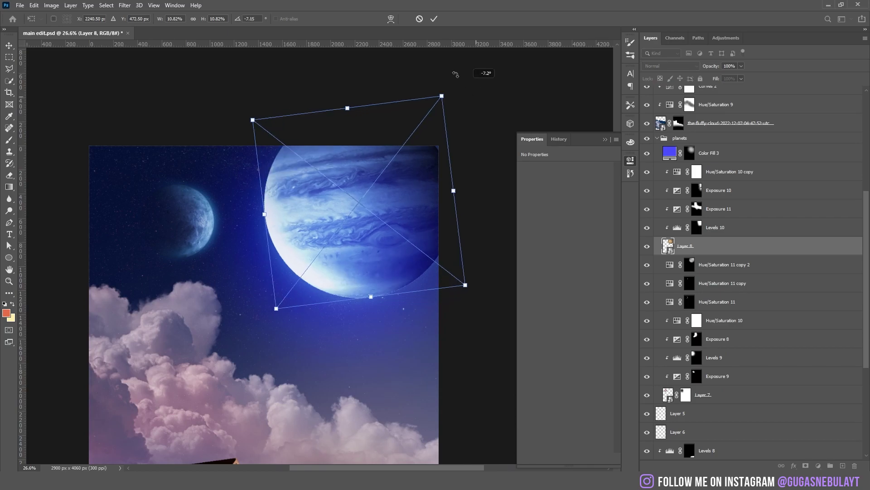
pyautogui.moveTo(456, 80); pyautogui.dragTo(405, 50)
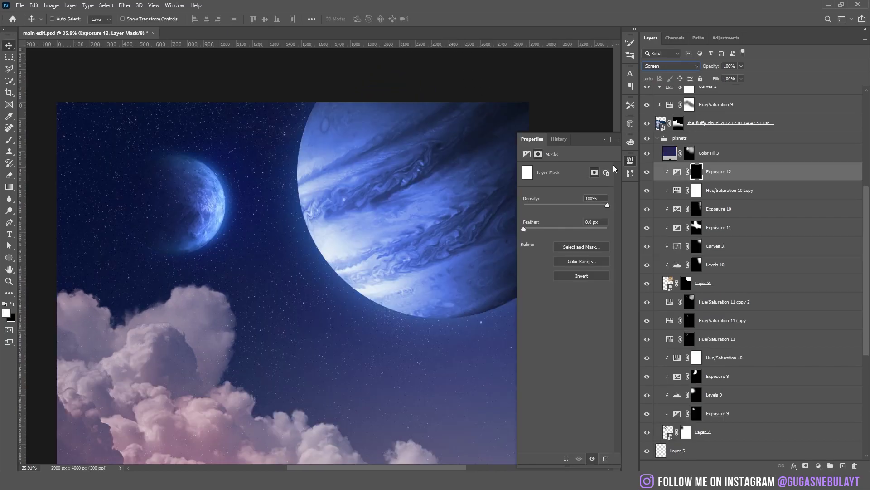
# Invert the Exposure mask and paint black over the planet's bands to keep them dark.
pyautogui.hotkey('ctrl', 'i')
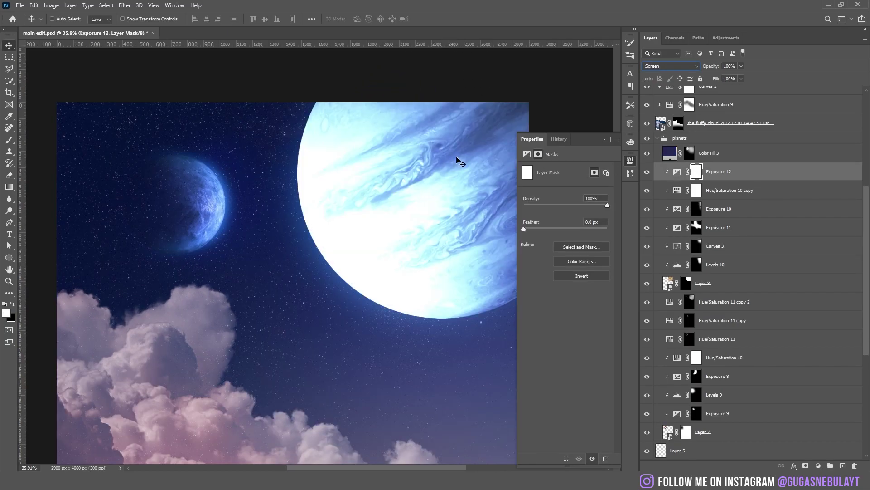
pyautogui.press('b')
pyautogui.press('x')
pyautogui.click(451, 160)
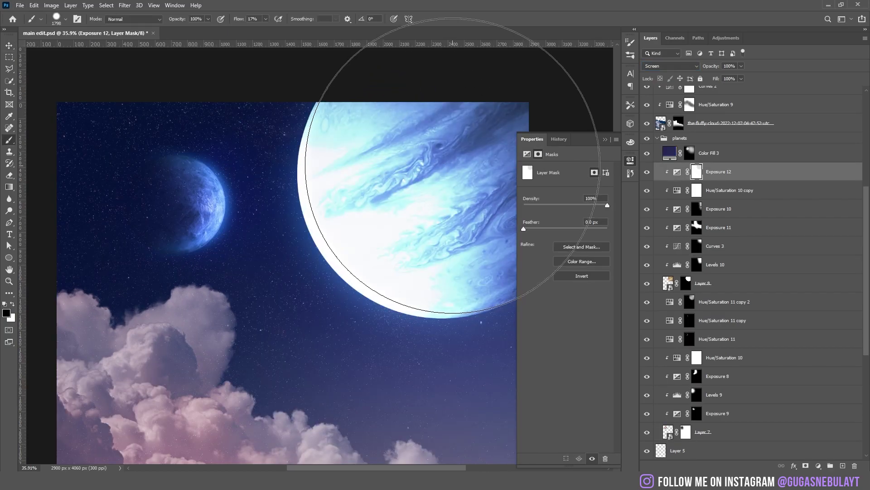
pyautogui.click(453, 164)
pyautogui.click(454, 164)
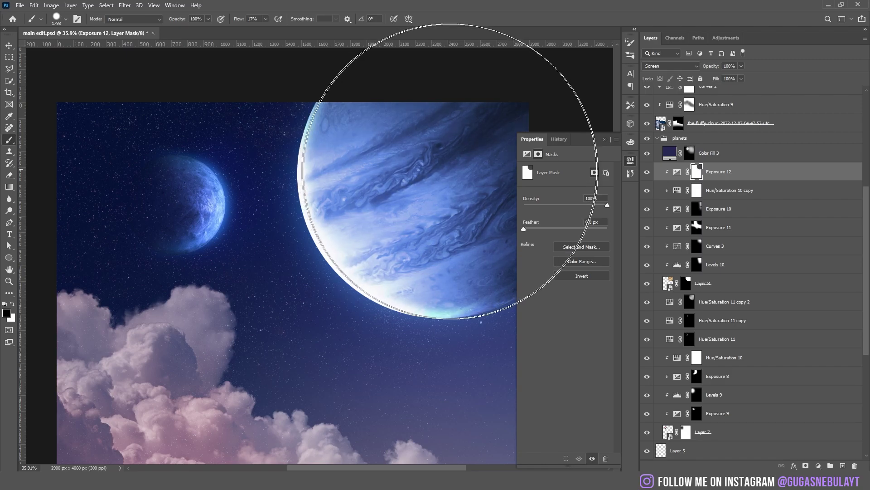
pyautogui.click(455, 159)
pyautogui.click(453, 161)
# Paint the pale blue tint along the left and central cloud tops with a finer brush.
pyautogui.click(448, 159)
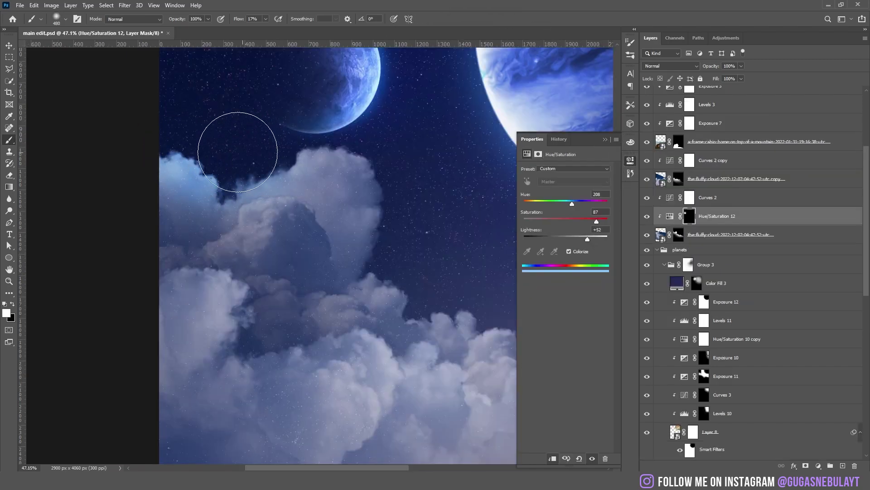
pyautogui.moveTo(238, 152); pyautogui.dragTo(318, 131)
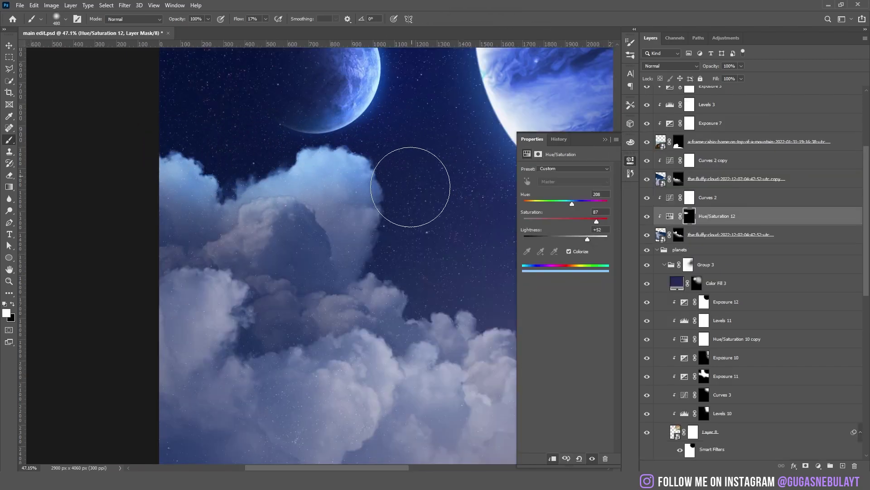
pyautogui.moveTo(400, 183); pyautogui.dragTo(399, 243)
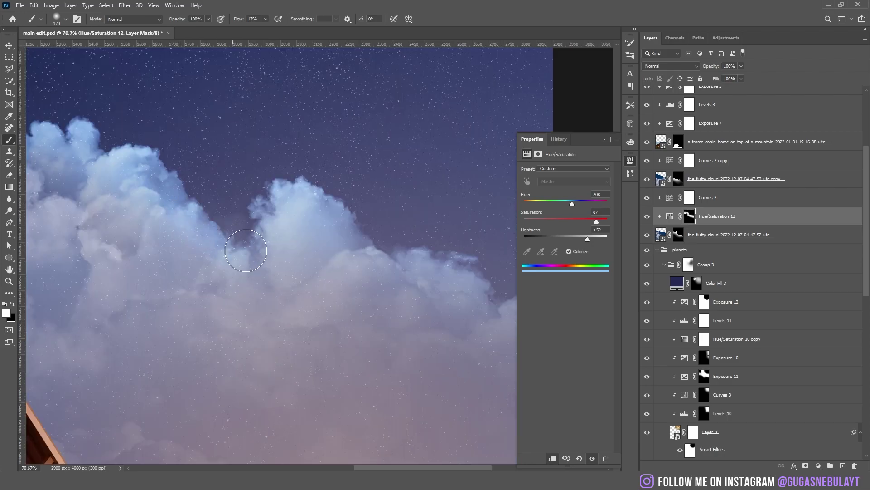
pyautogui.keyDown('alt'); pyautogui.rightClick(101, 208); pyautogui.keyUp('alt')
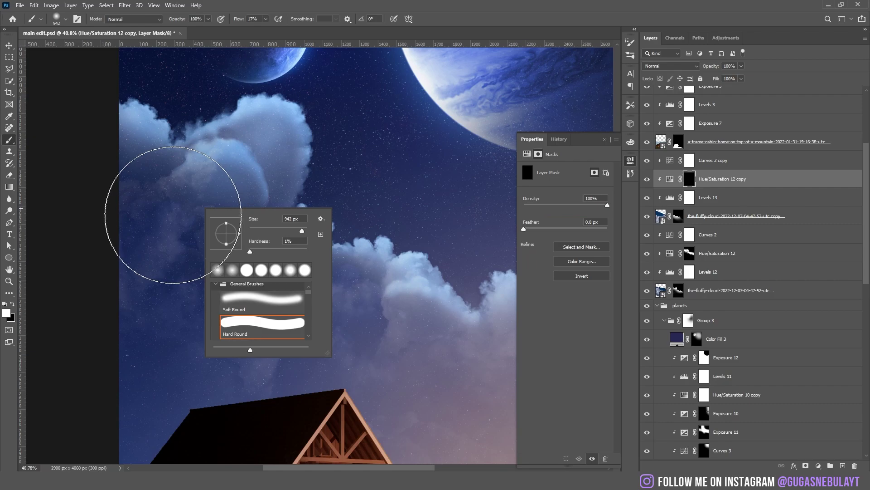
# Duplicate the cloud tint and paint it over the left clouds and those above the cabin.
pyautogui.press('Escape')
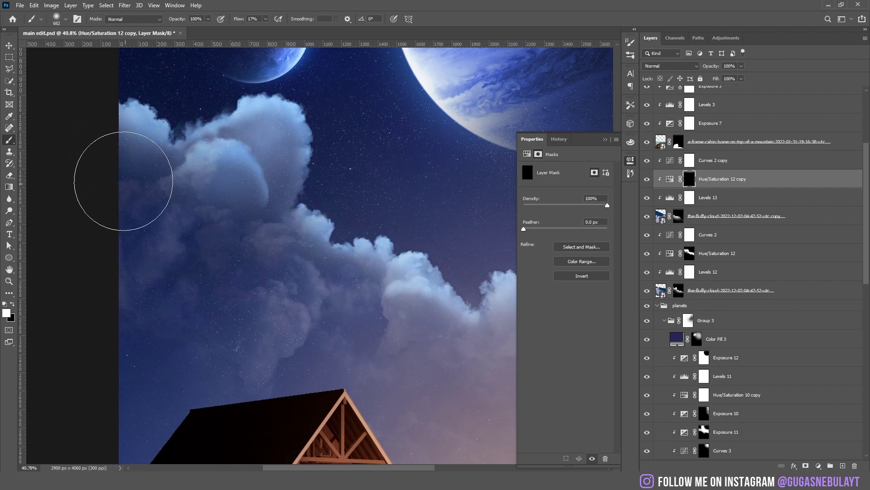
pyautogui.moveTo(114, 162)
pyautogui.mouseDown()
pyautogui.moveTo(228, 235)
pyautogui.moveTo(489, 276)
pyautogui.moveTo(216, 219)
pyautogui.mouseUp()
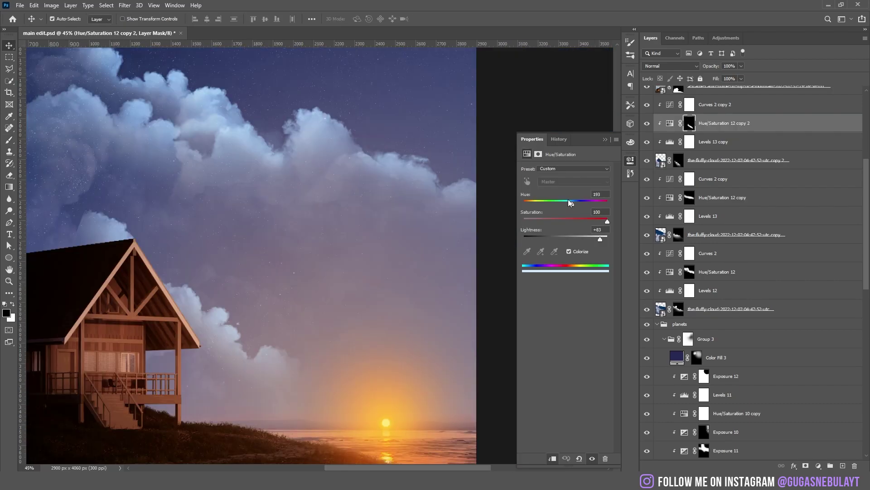
pyautogui.moveTo(568, 200); pyautogui.dragTo(540, 202)
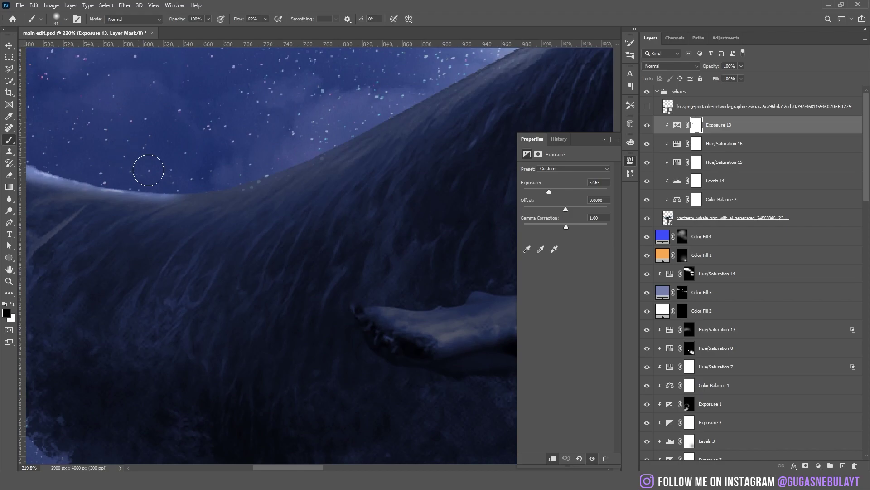
# Paint blue rim light along the whale's back and fin edge with an enlarged brush.
pyautogui.moveTo(317, 143); pyautogui.dragTo(208, 240)
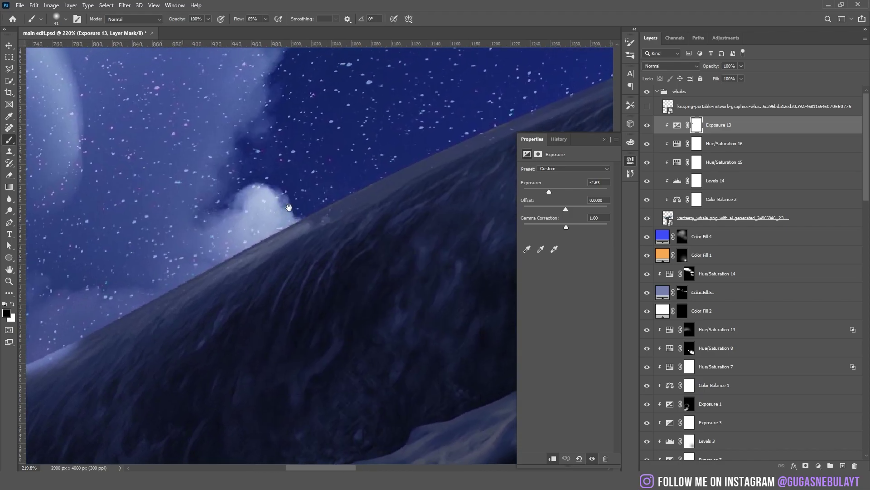
pyautogui.moveTo(292, 207); pyautogui.dragTo(283, 212)
pyautogui.moveTo(390, 158); pyautogui.dragTo(184, 247)
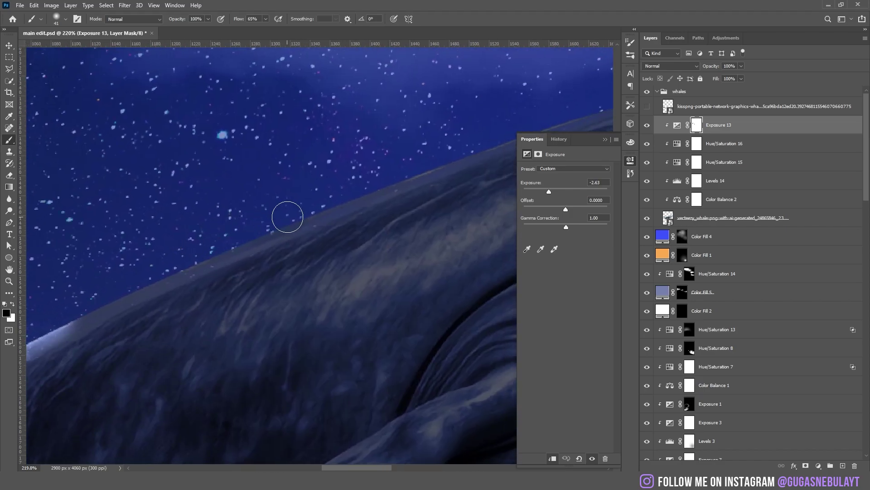
pyautogui.moveTo(288, 216); pyautogui.dragTo(271, 229)
pyautogui.moveTo(389, 213); pyautogui.dragTo(247, 200)
pyautogui.moveTo(299, 200); pyautogui.dragTo(87, 214)
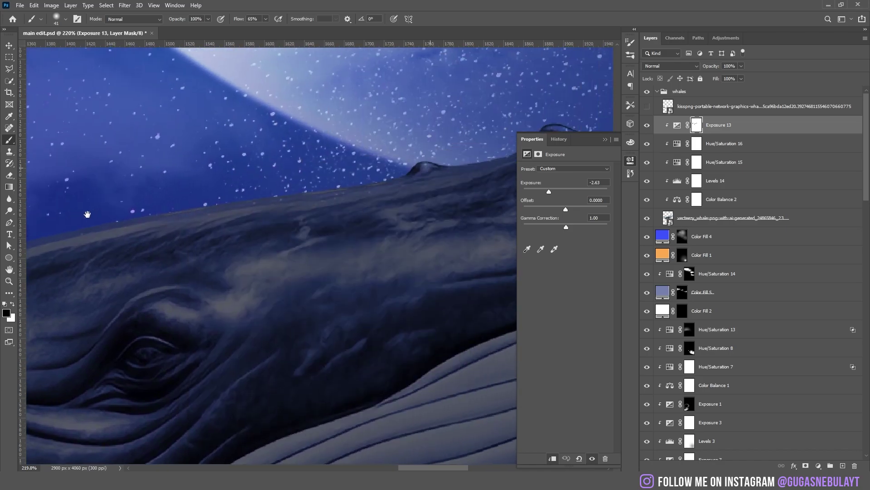
pyautogui.moveTo(234, 188); pyautogui.dragTo(219, 191)
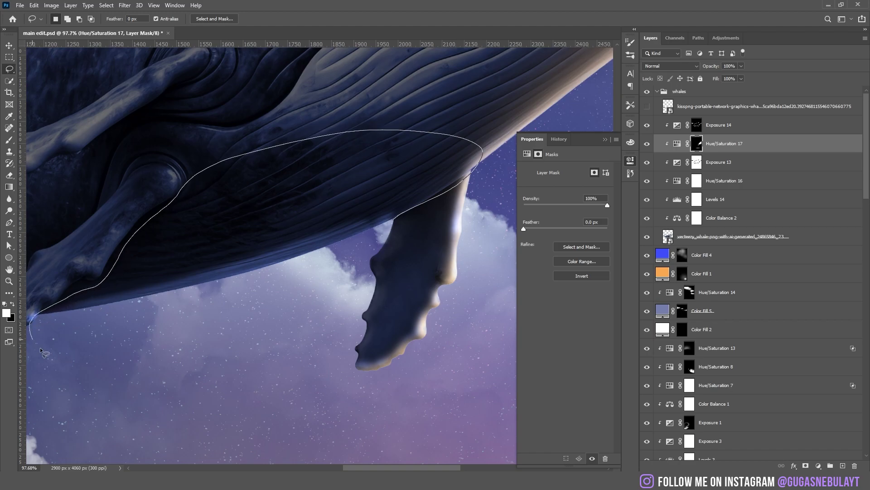
pyautogui.press(']')
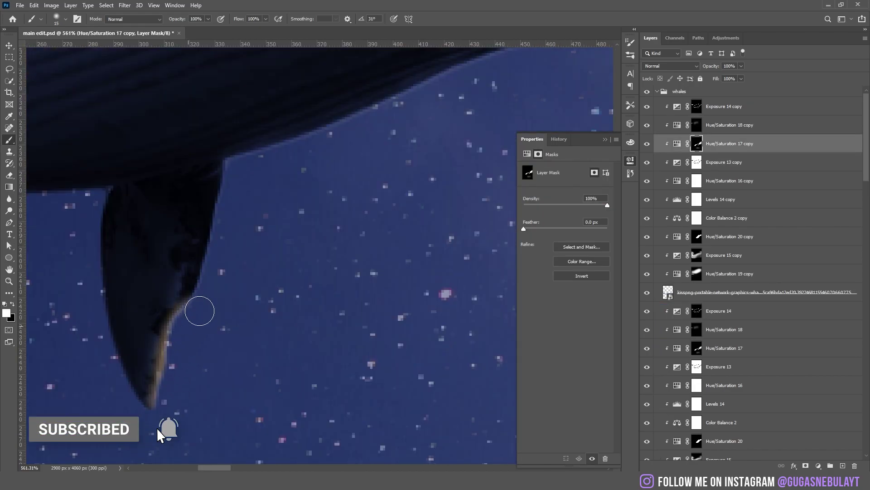
pyautogui.moveTo(200, 310)
pyautogui.mouseDown()
pyautogui.moveTo(218, 272)
pyautogui.moveTo(241, 167)
pyautogui.moveTo(315, 140)
pyautogui.mouseUp()
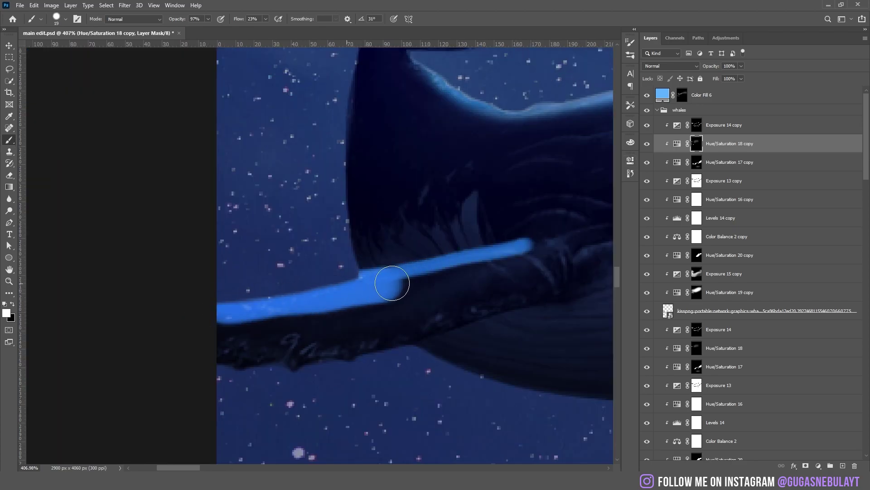
# Tone down the blue fin stroke with black, then set the brush to about 43 px.
pyautogui.moveTo(495, 260); pyautogui.dragTo(530, 244)
pyautogui.press('x')
pyautogui.press(']')
pyautogui.press(']')
pyautogui.press(']')
pyautogui.moveTo(544, 248); pyautogui.dragTo(218, 313)
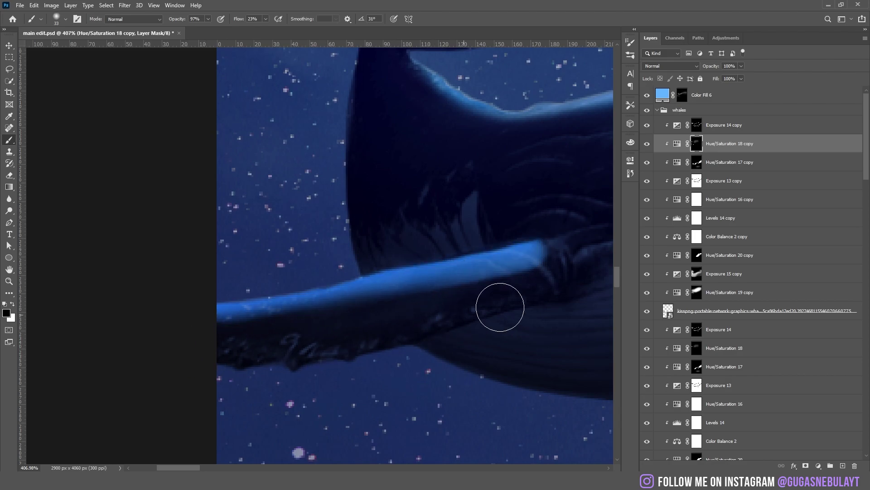
pyautogui.scroll(-3, 572, 283)
pyautogui.moveTo(578, 277); pyautogui.dragTo(587, 283)
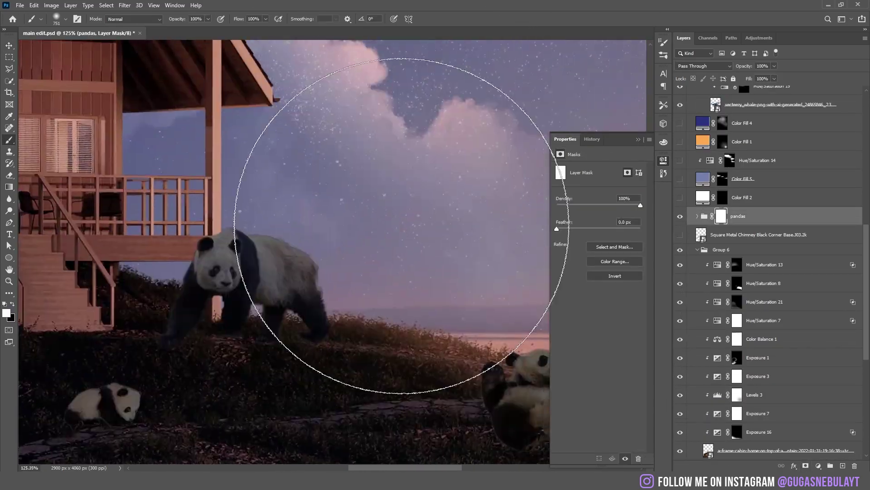
# Switch to a Soft Round brush and reveal the panda's lower-left edge on the group mask.
pyautogui.rightClick(399, 209)
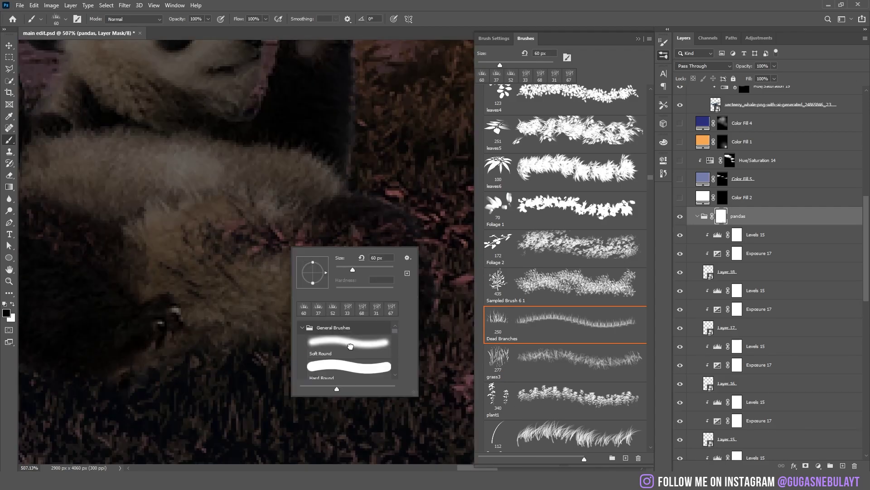
pyautogui.click(349, 344)
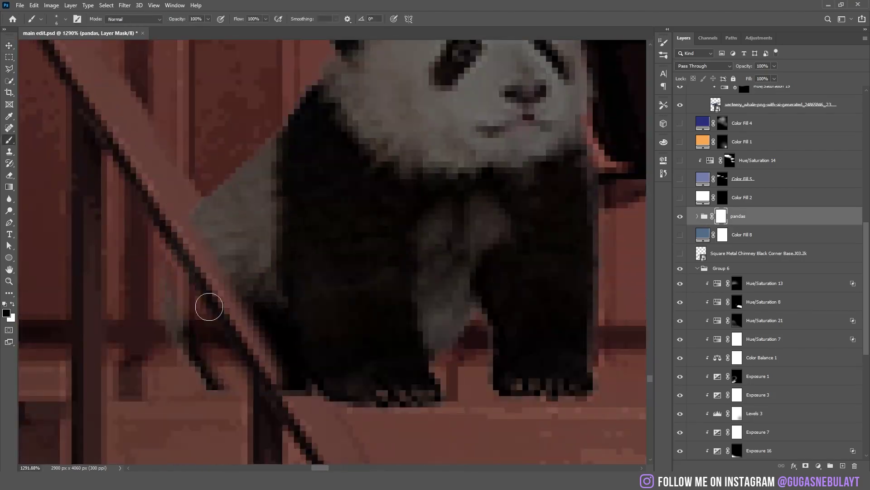
pyautogui.moveTo(208, 305)
pyautogui.mouseDown()
pyautogui.moveTo(276, 362)
pyautogui.moveTo(299, 310)
pyautogui.mouseUp()
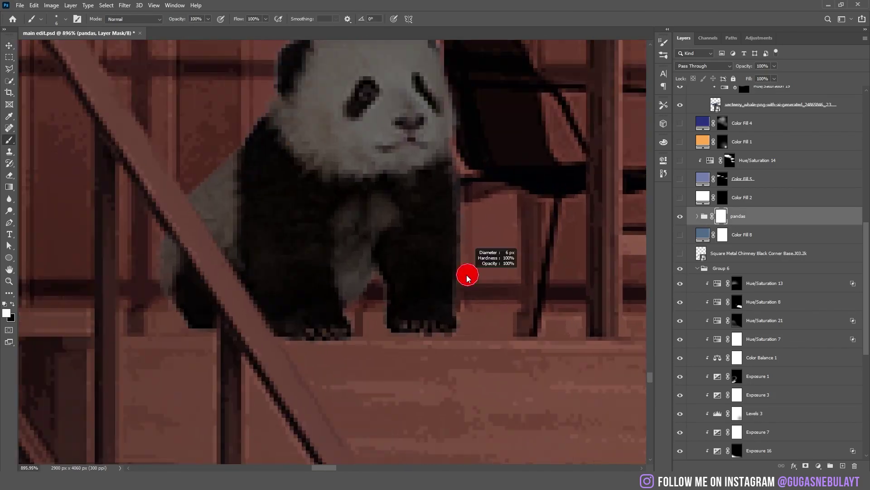
# Clip a desaturating Hue/Saturation and a darkening Levels adjustment to panda Layer 15.
pyautogui.click(684, 442)
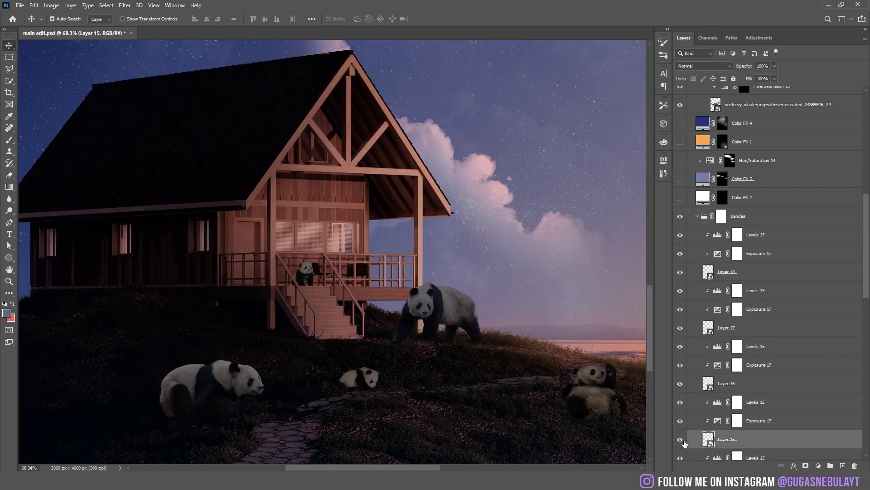
pyautogui.hotkey('ctrl', 'u')
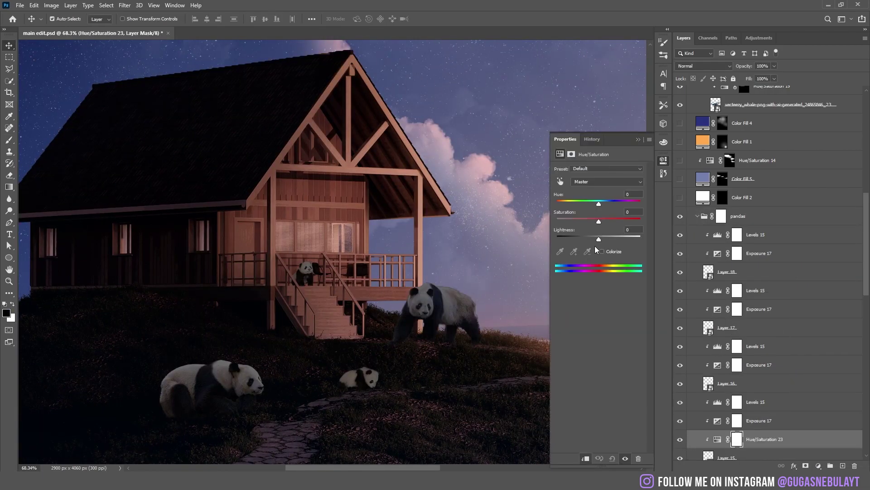
pyautogui.hotkey('ctrl', 'z')
pyautogui.hotkey('ctrl', 'l')
pyautogui.click(818, 466)
pyautogui.click(832, 381)
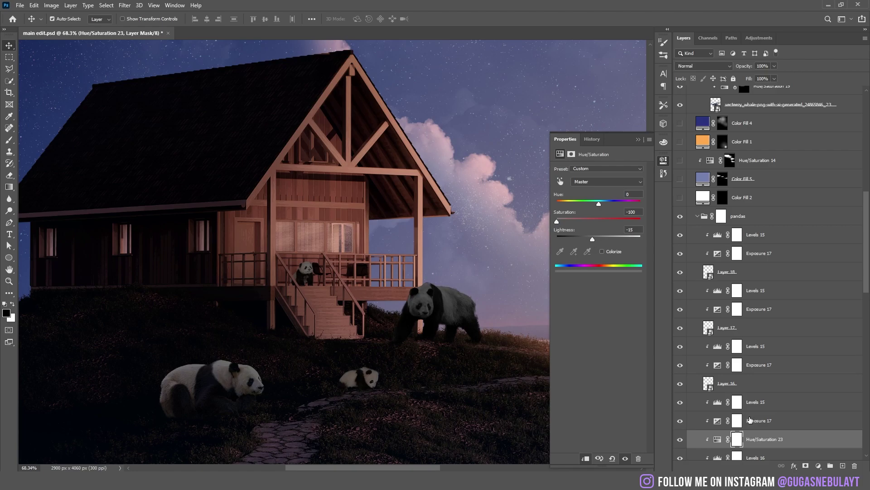
# Add Hue/Saturation above Levels 16, then ready a black brush on the pandas group mask.
pyautogui.click(737, 439)
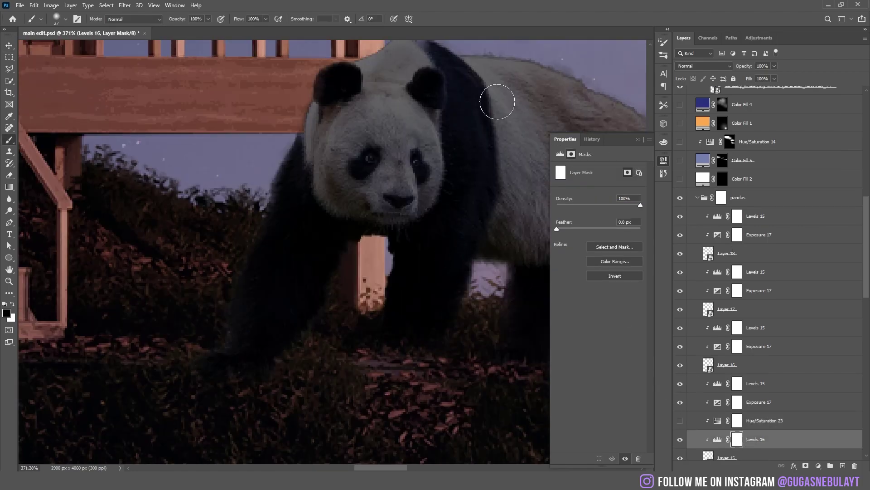
pyautogui.scroll(2, 449, 325)
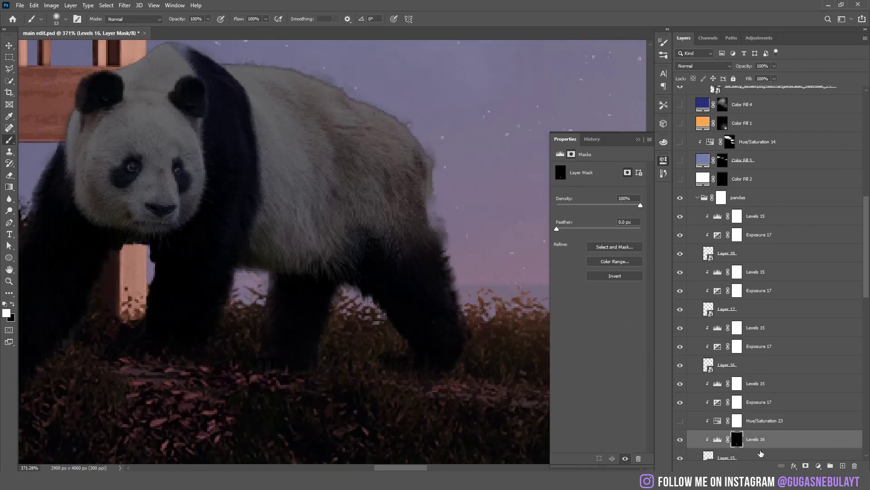
pyautogui.click(723, 451)
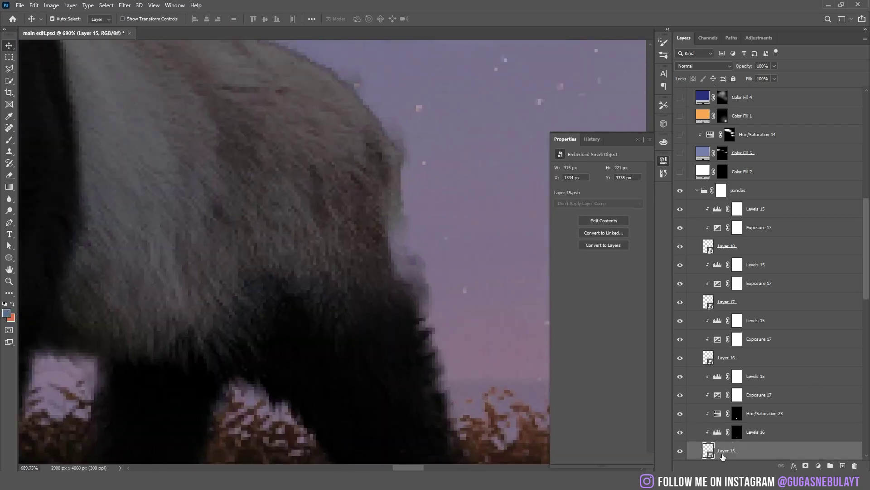
pyautogui.click(721, 190)
pyautogui.press('b')
pyautogui.press('d')
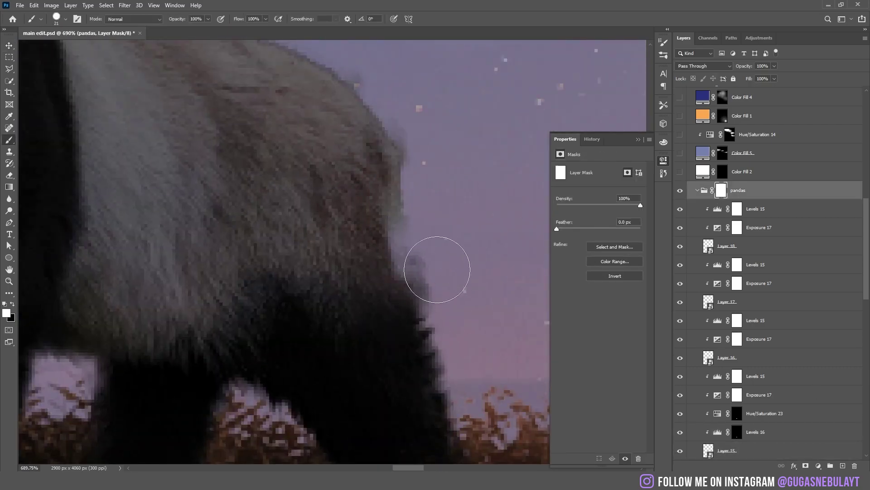
pyautogui.click(664, 55)
pyautogui.scroll(-5, 580, 223)
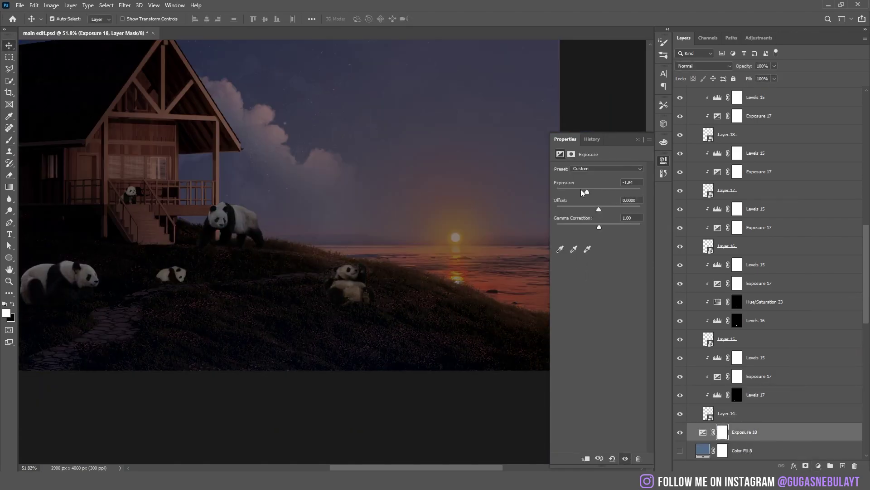
# Invert the new Exposure layer's mask and add Color Balance above Hue/Saturation 7.
pyautogui.hotkey('ctrl', 'i')
pyautogui.rightClick(291, 234)
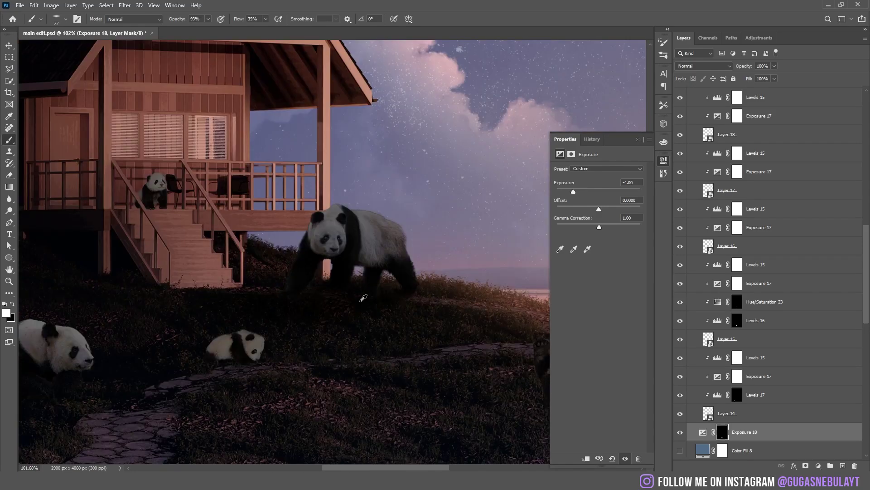
pyautogui.scroll(-2, 767, 414)
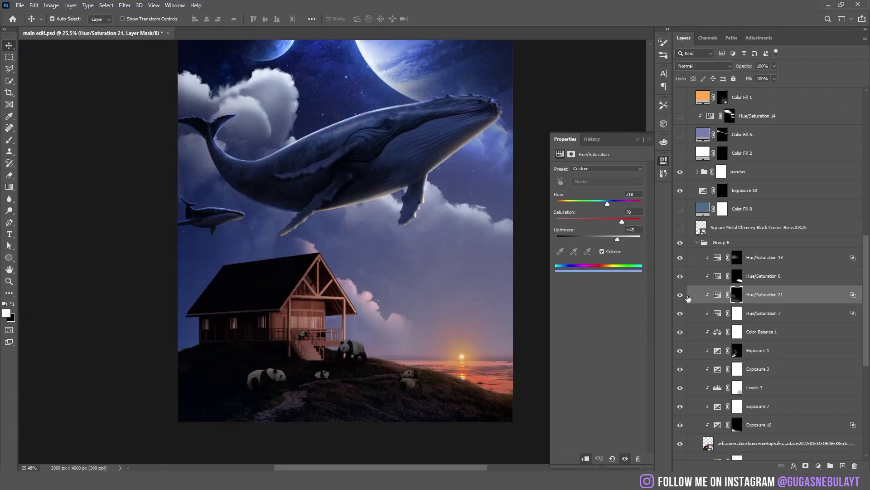
pyautogui.click(818, 466)
pyautogui.click(844, 373)
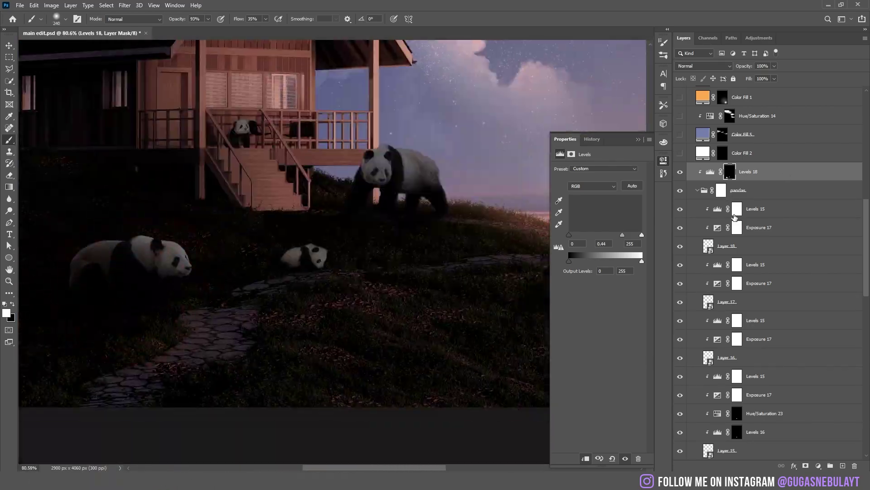
# Select the Levels 15 and Exposure 17 layers, then the Levels 18 mask for painting.
pyautogui.click(756, 208)
pyautogui.keyDown('shift'); pyautogui.click(758, 227); pyautogui.keyUp('shift')
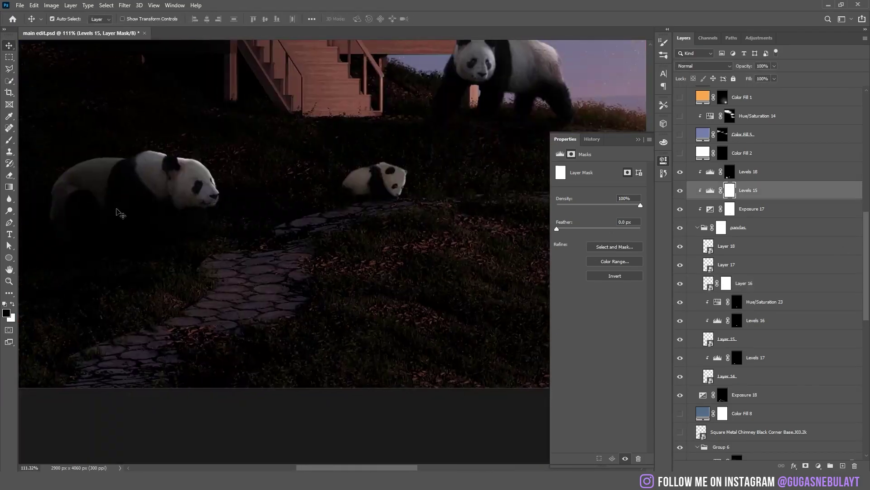
pyautogui.click(730, 171)
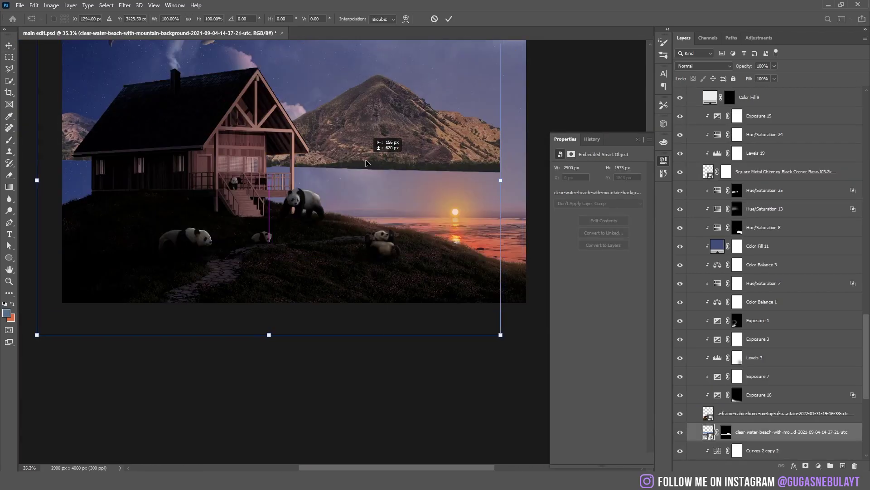
# Move the mountain photo down and left, and shift the light-specks layer sideways.
pyautogui.moveTo(366, 163); pyautogui.dragTo(315, 201)
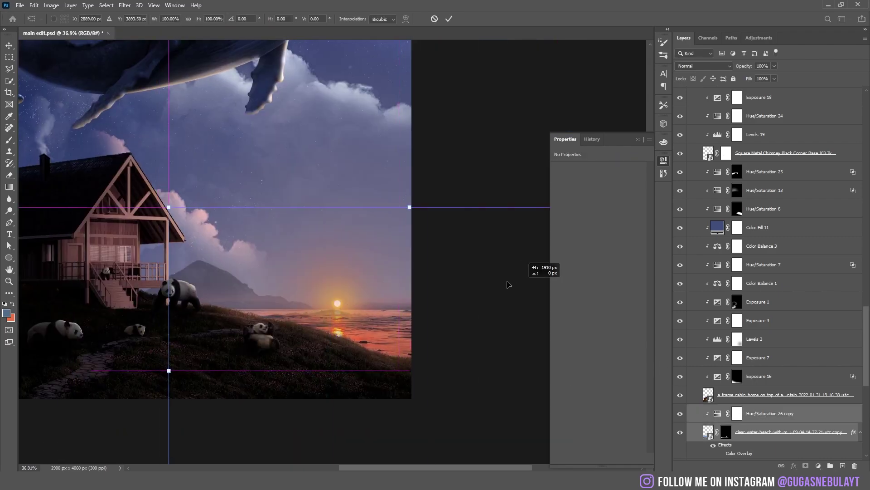
pyautogui.moveTo(507, 286); pyautogui.dragTo(483, 286)
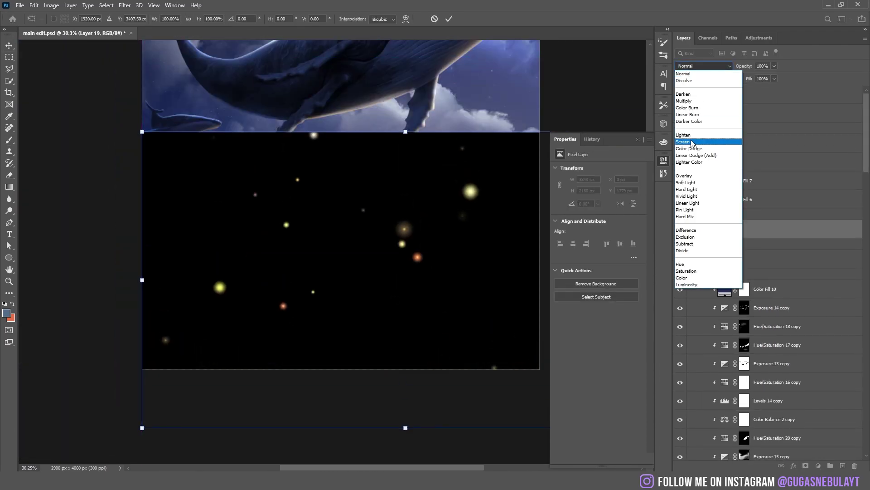
# Blend the light-specks layer with Screen mode and flip the turtle horizontally.
pyautogui.click(693, 140)
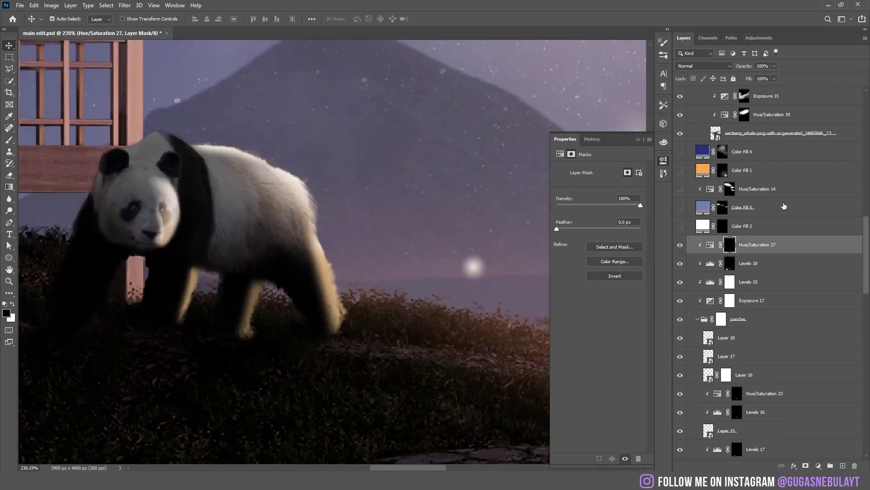
pyautogui.click(703, 65)
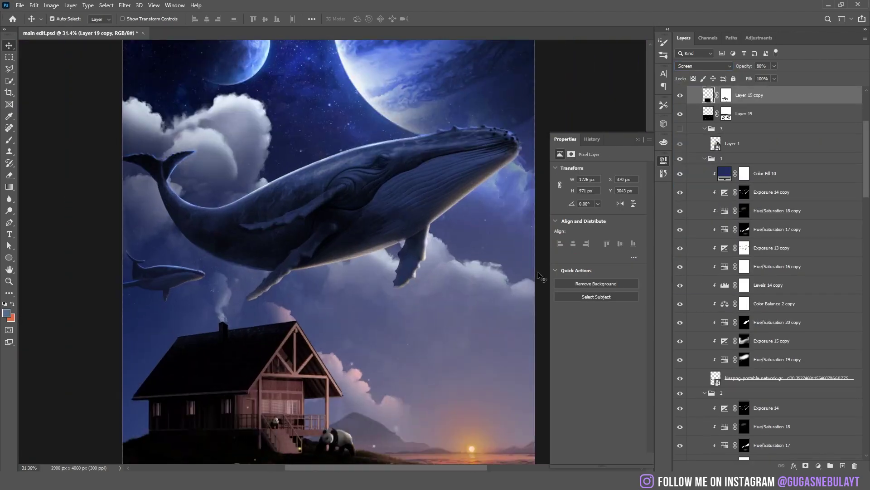
pyautogui.click(459, 367)
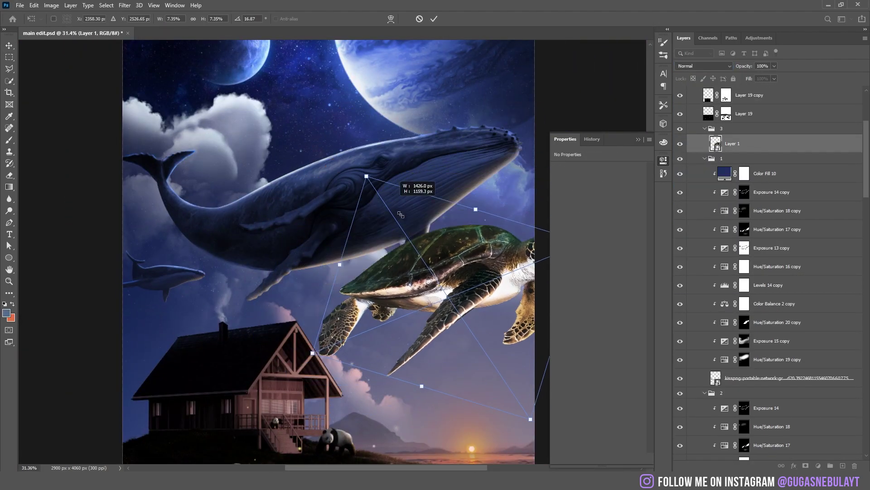
# Move the shrunken turtle below the whale and prepare a black brush on its Hue/Saturation 17 mask.
pyautogui.moveTo(421, 318); pyautogui.dragTo(404, 326)
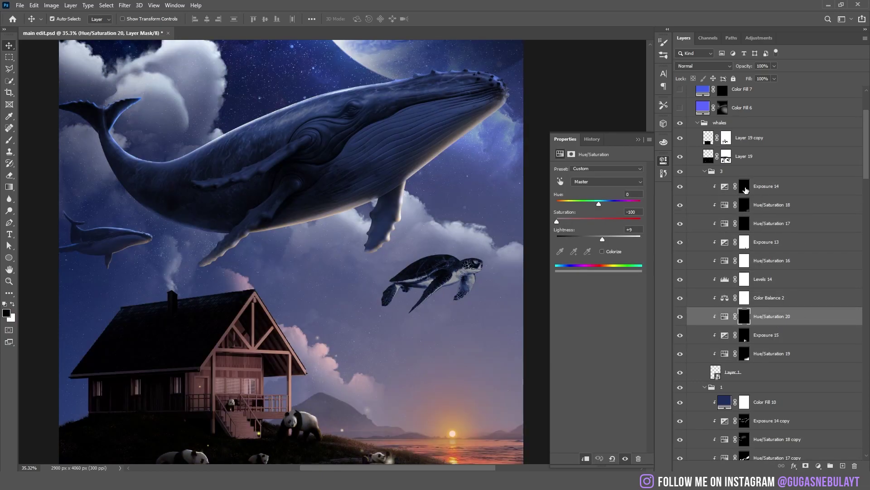
pyautogui.click(745, 186)
pyautogui.scroll(8, 520, 247)
pyautogui.press('x')
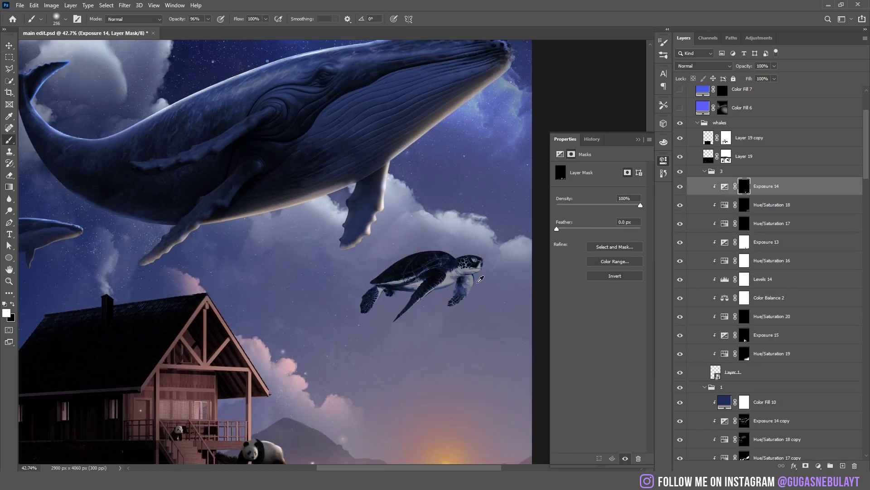
pyautogui.press('b')
pyautogui.hotkey('alt', '[')
pyautogui.hotkey('alt', '[')
# Paint the Hue/Saturation 17 mask, alternating black and white and resizing the brush.
pyautogui.scroll(3, 521, 247)
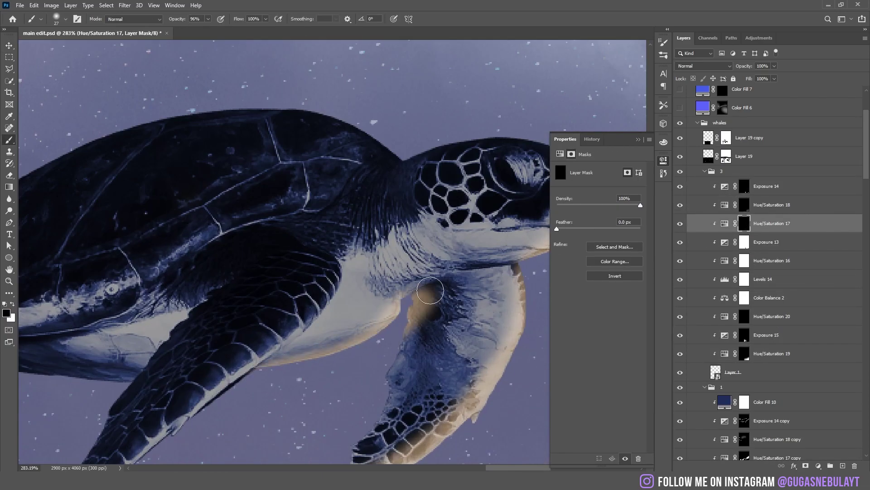
pyautogui.scroll(2, 399, 347)
pyautogui.scroll(-4, 400, 346)
pyautogui.scroll(4, 214, 376)
pyautogui.press('x')
pyautogui.press('[')
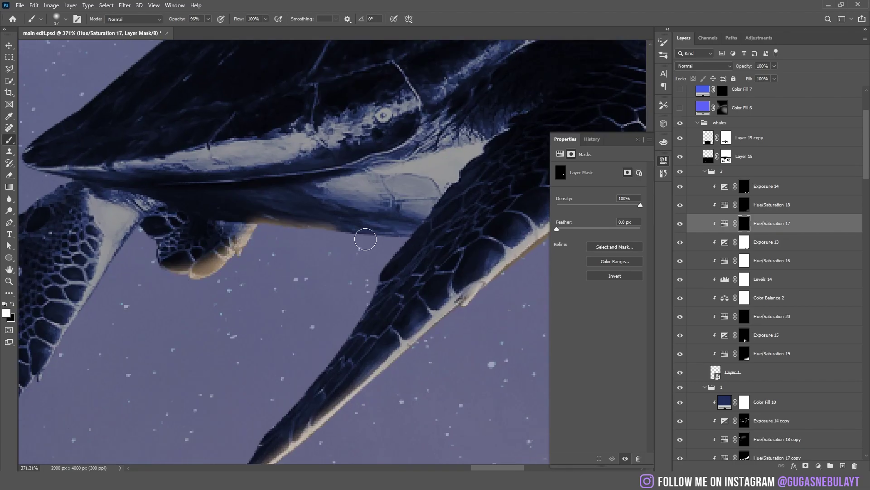
pyautogui.press('x')
pyautogui.scroll(-5, 393, 241)
pyautogui.scroll(3, 169, 247)
pyautogui.scroll(-1, 387, 252)
pyautogui.press(']')
pyautogui.press(']')
pyautogui.press(']')
pyautogui.press(']')
pyautogui.press(']')
pyautogui.press(']')
pyautogui.scroll(-2, 387, 251)
# Delete Hue/Saturation 18, move Exposure 20 above Exposure 13, and set Layer 1 to 87% opacity.
pyautogui.press('v')
pyautogui.click(771, 205)
pyautogui.press('Delete')
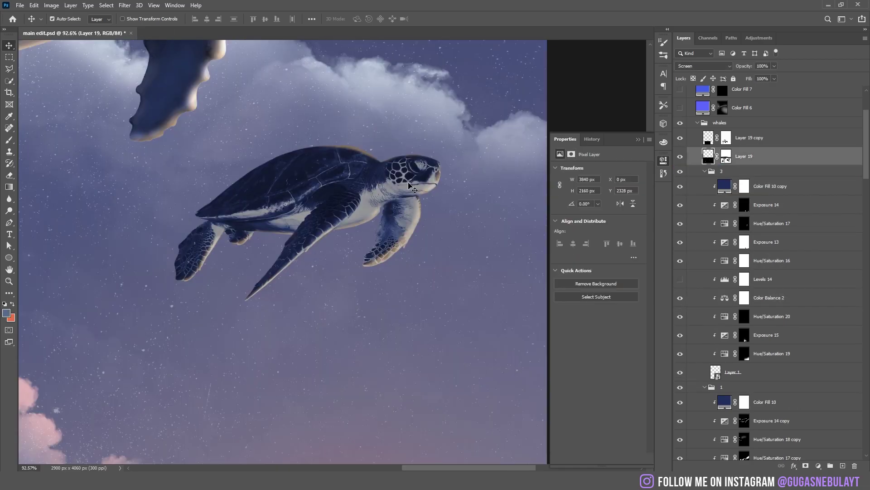
pyautogui.moveTo(770, 353)
pyautogui.mouseDown()
pyautogui.moveTo(820, 356)
pyautogui.moveTo(771, 242)
pyautogui.mouseUp()
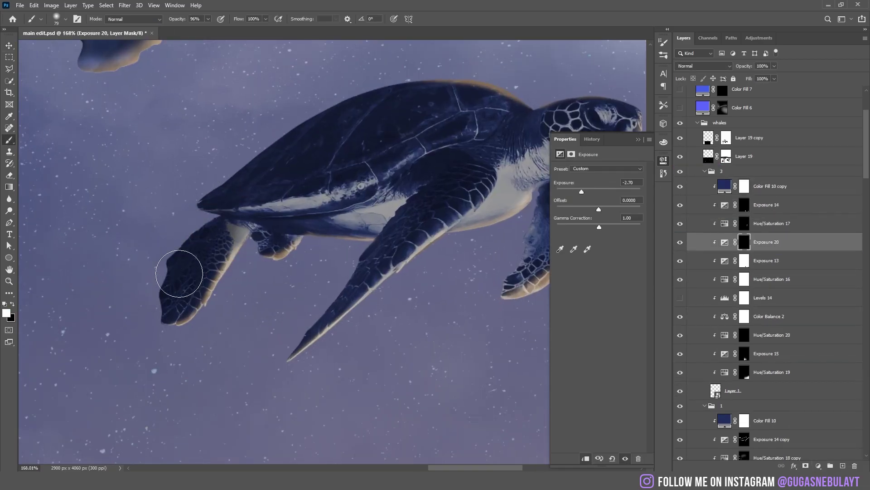
pyautogui.hotkey('ctrl', '0')
pyautogui.click(733, 390)
pyautogui.moveTo(743, 66); pyautogui.dragTo(738, 66)
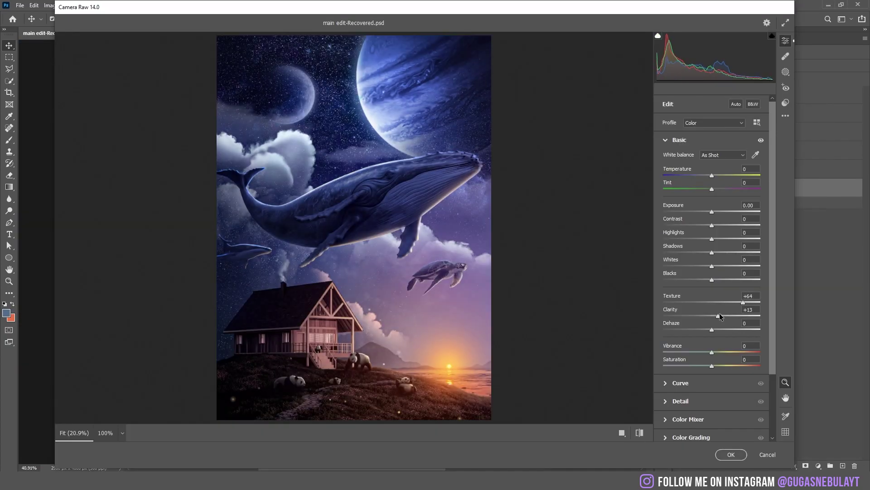
# Set Vibrance +17 and Contrast +31, adjust highlights and blacks, and tint midtones blue (H 220, S 100).
pyautogui.moveTo(728, 352); pyautogui.dragTo(720, 352)
pyautogui.moveTo(712, 225); pyautogui.dragTo(715, 265)
pyautogui.moveTo(712, 280)
pyautogui.mouseDown()
pyautogui.moveTo(739, 281)
pyautogui.moveTo(697, 285)
pyautogui.mouseUp()
pyautogui.click(681, 400)
pyautogui.click(691, 307)
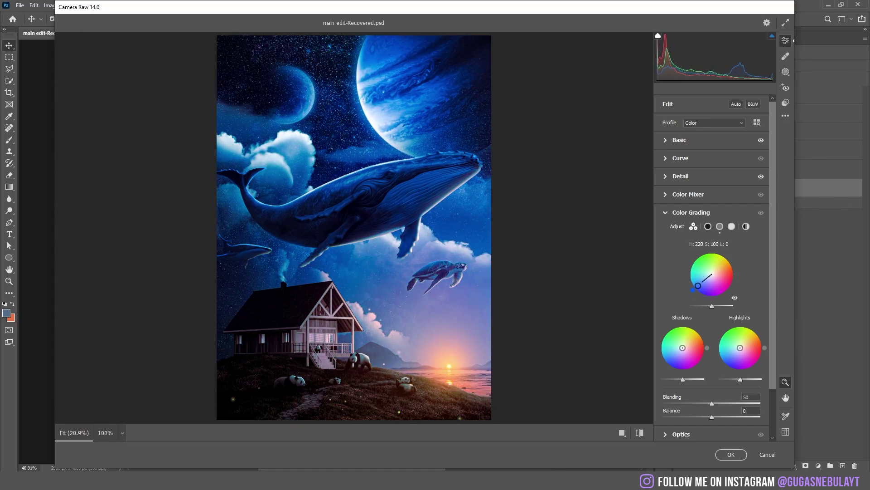